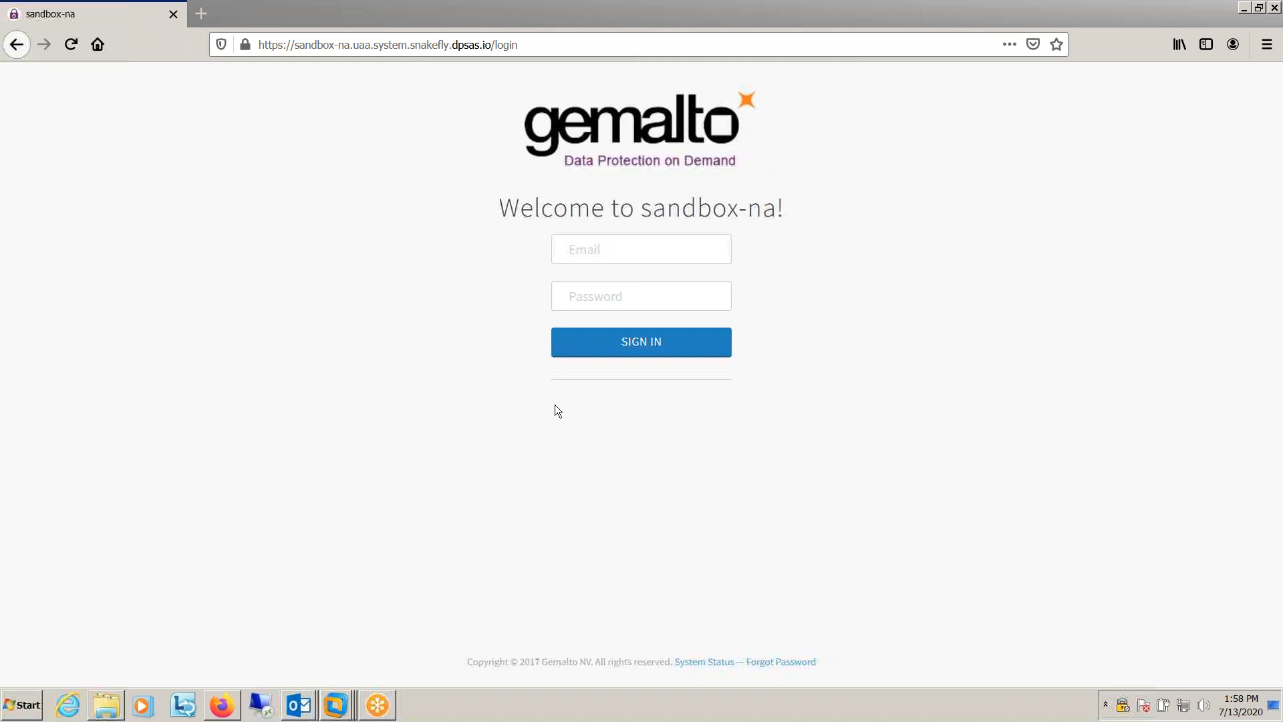
# Sign in with the saved account email and its password, then enter the Google Authenticator code
pyautogui.click(610, 252)
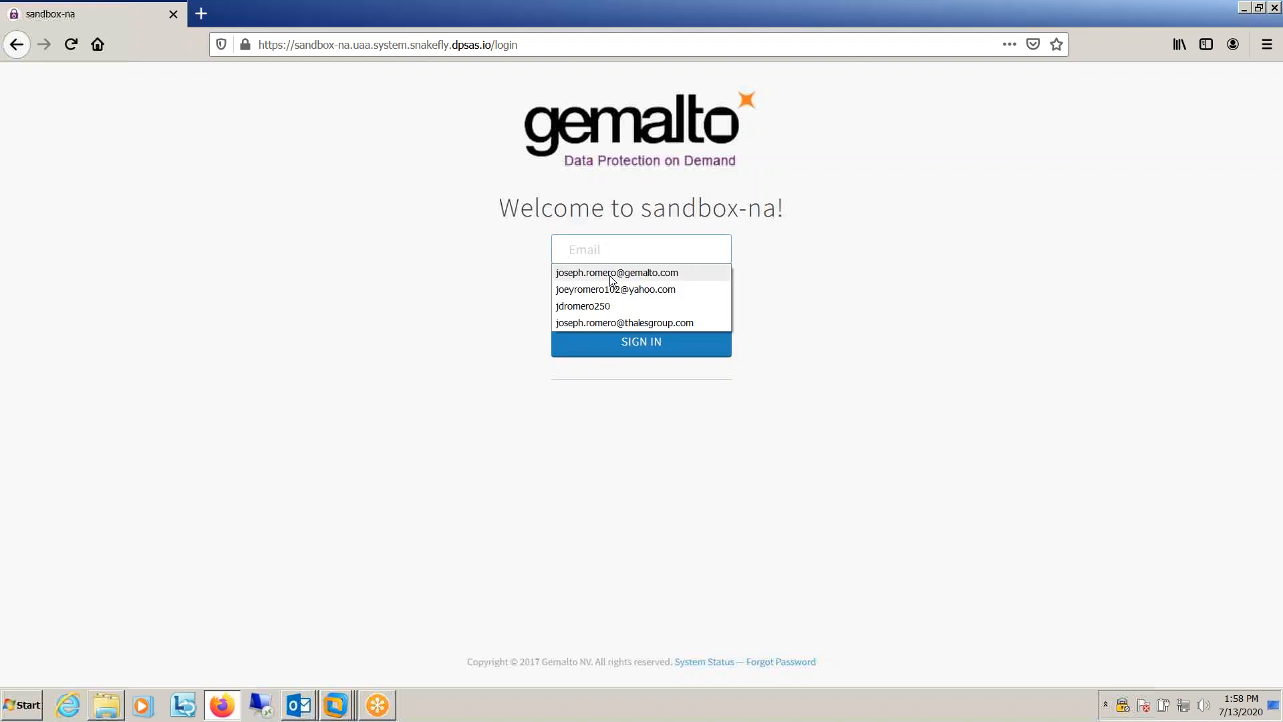
pyautogui.click(610, 274)
pyautogui.click(613, 297)
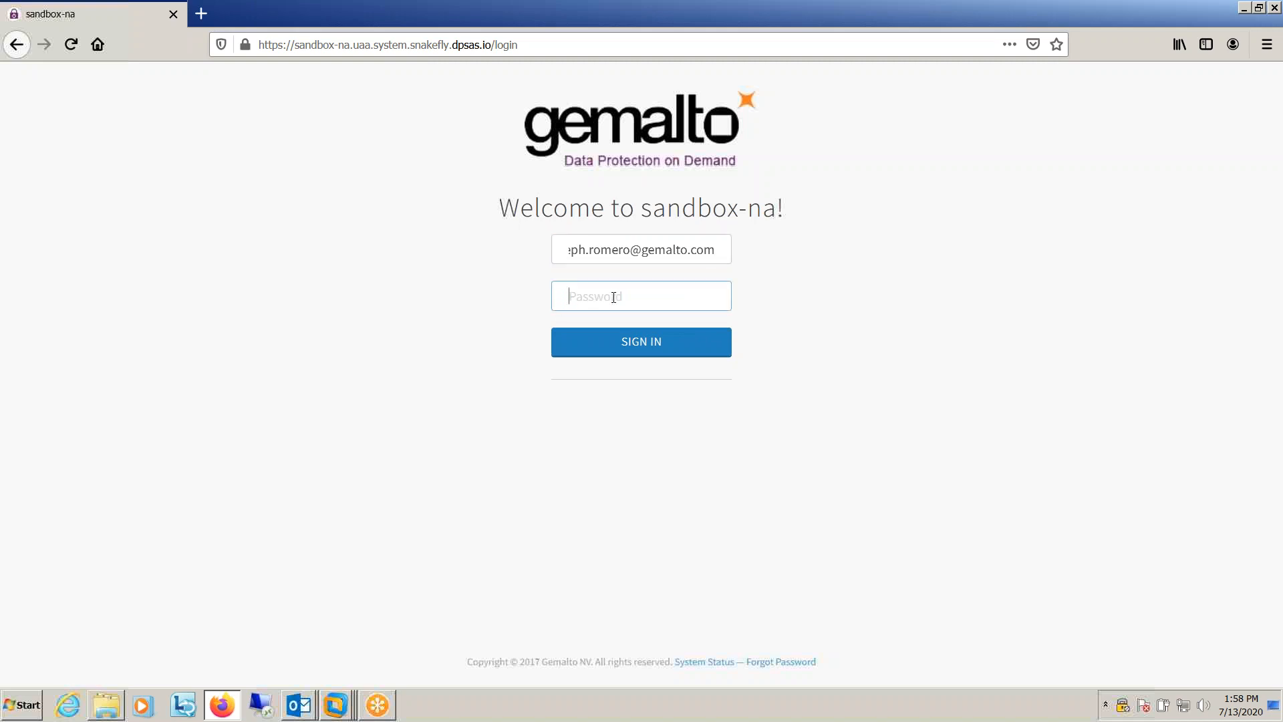
pyautogui.press('Return')
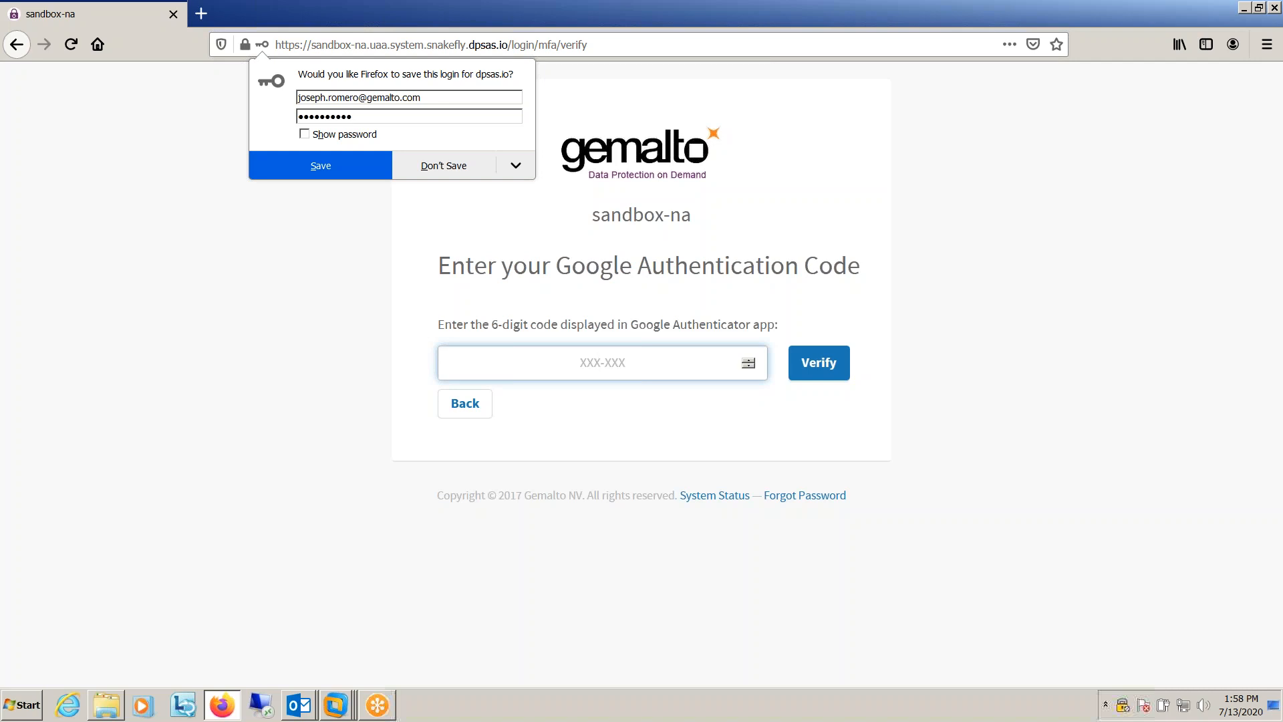
pyautogui.press('Return')
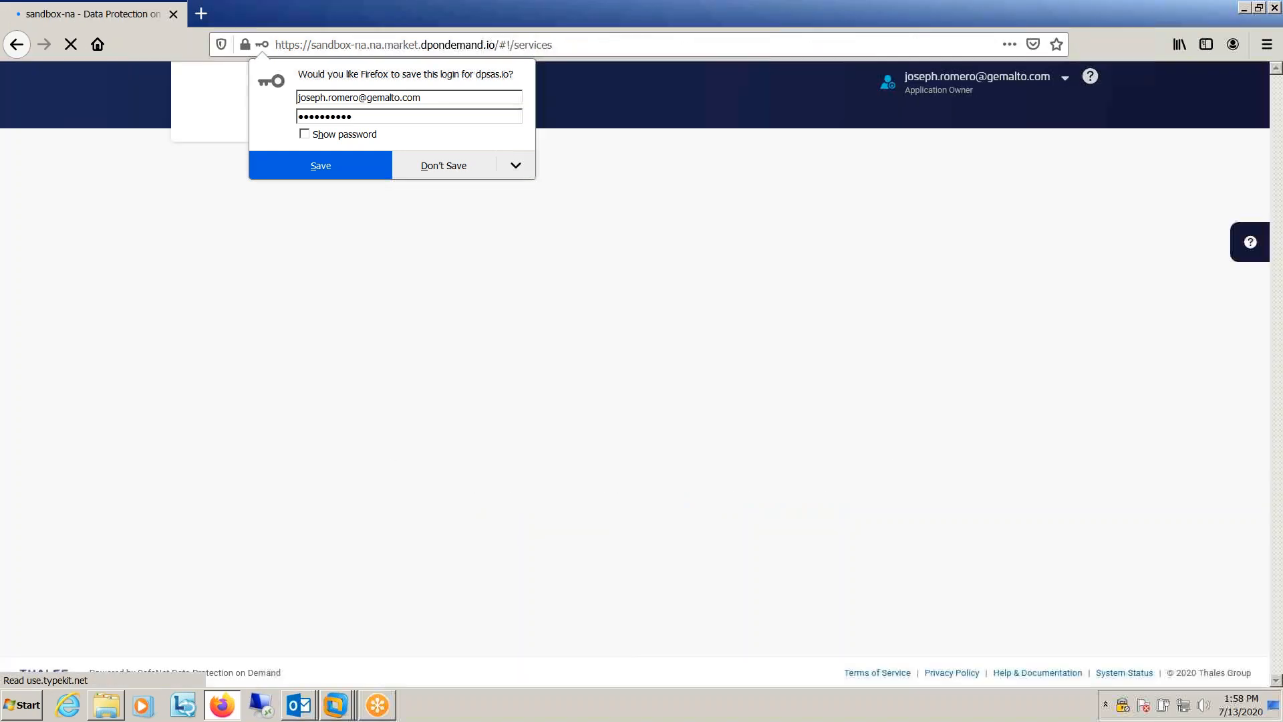
# Decline Firefox's save-login prompt and view the Add New Service catalogue of HSM on Demand services
pyautogui.click(454, 167)
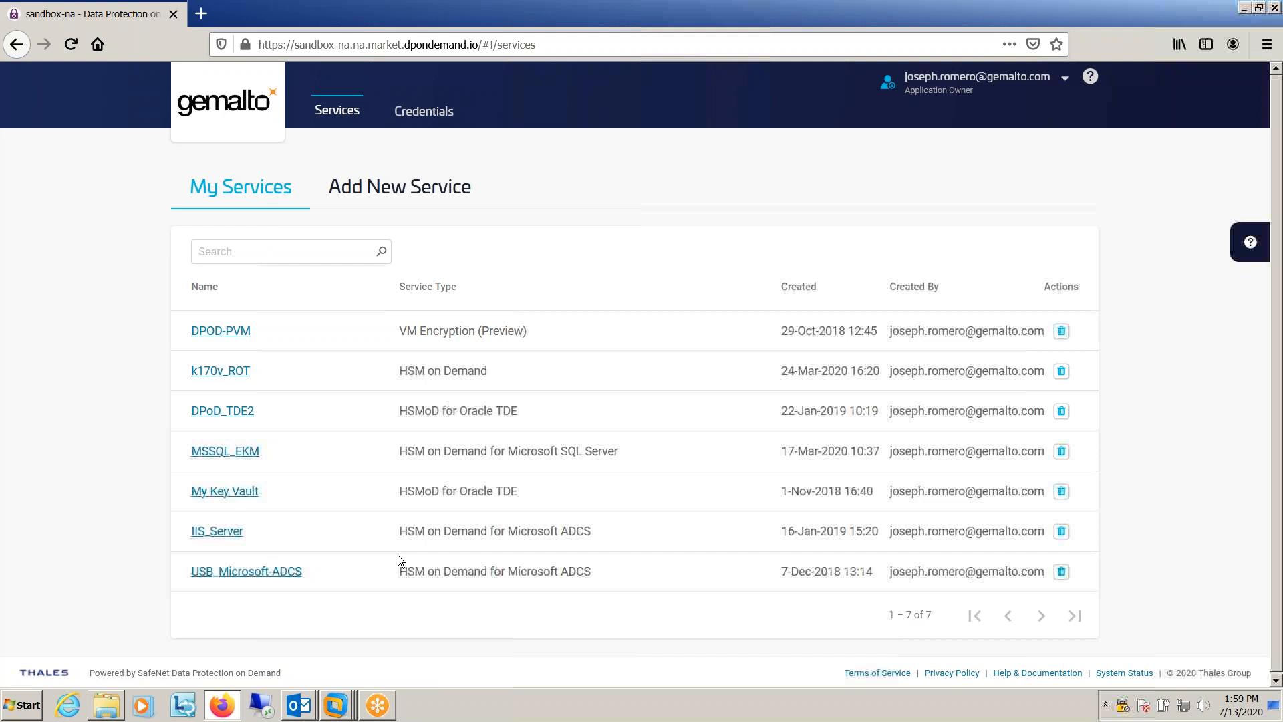
pyautogui.click(434, 192)
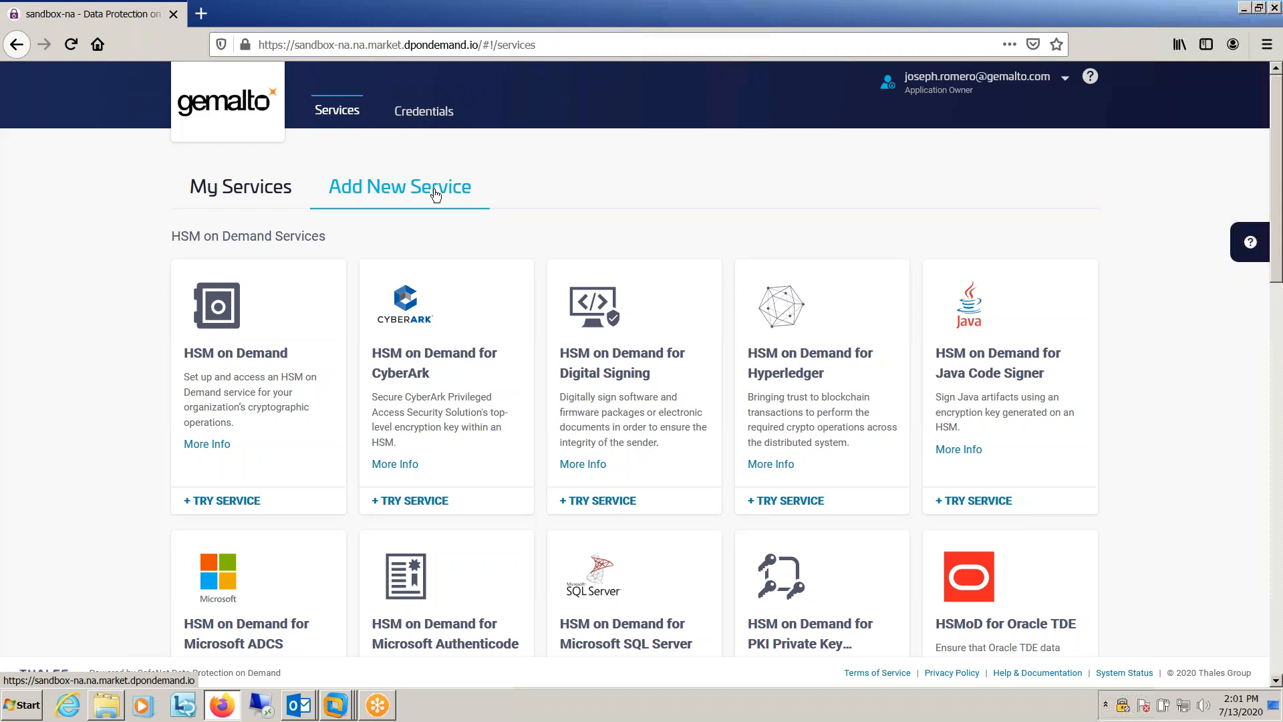
# Show My Services, listing the seven existing services including k170v_ROT and MSSQL_EKM
pyautogui.click(258, 199)
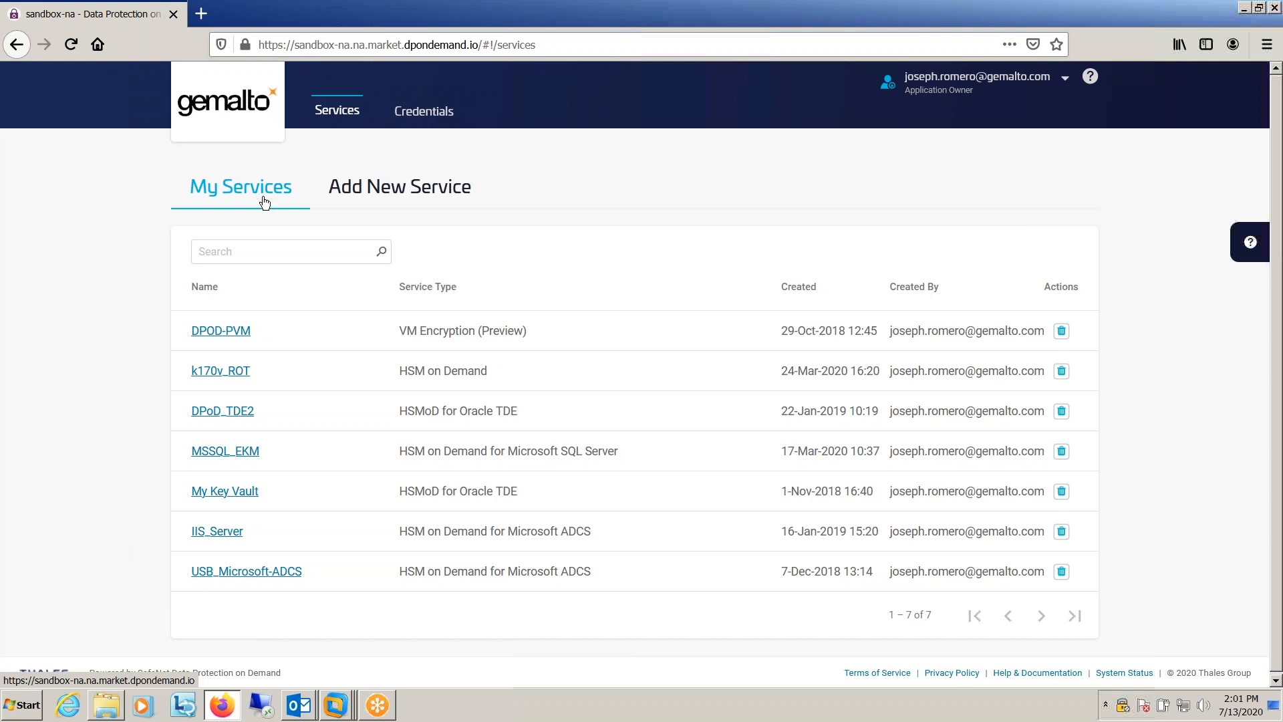
# Open the USB_Microsoft-ADCS service to see its partition and clients client3, client and client2
pyautogui.click(252, 573)
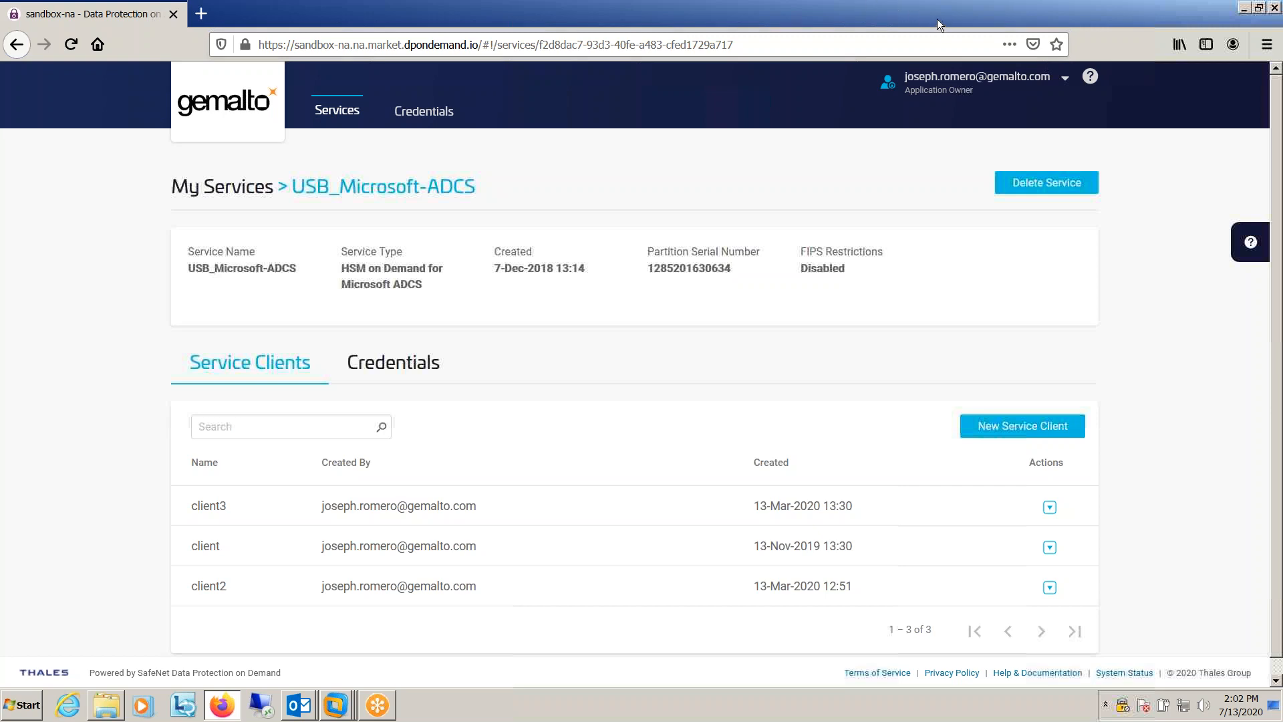
# Minimize Firefox, switch to the USB-DPoD-W2012R2_Microsoft-ADCS VM and open Local Disk (C:) in File Explorer
pyautogui.click(1244, 9)
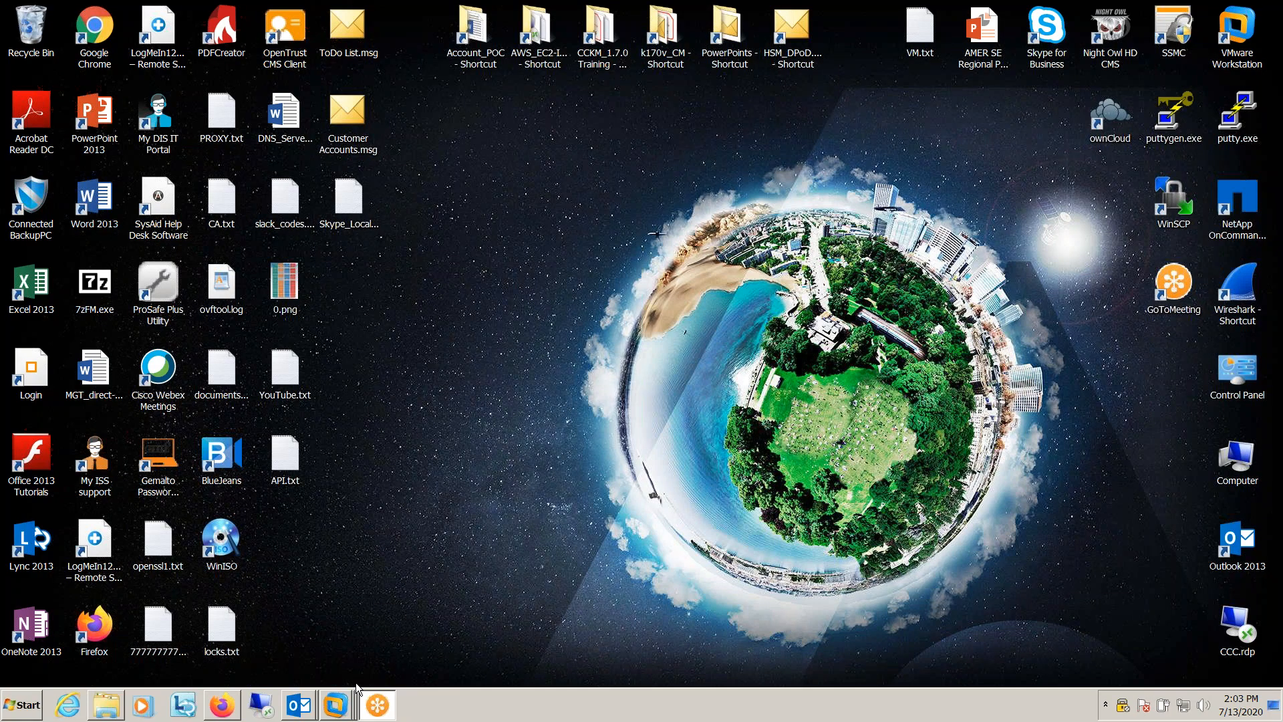
pyautogui.moveTo(338, 705)
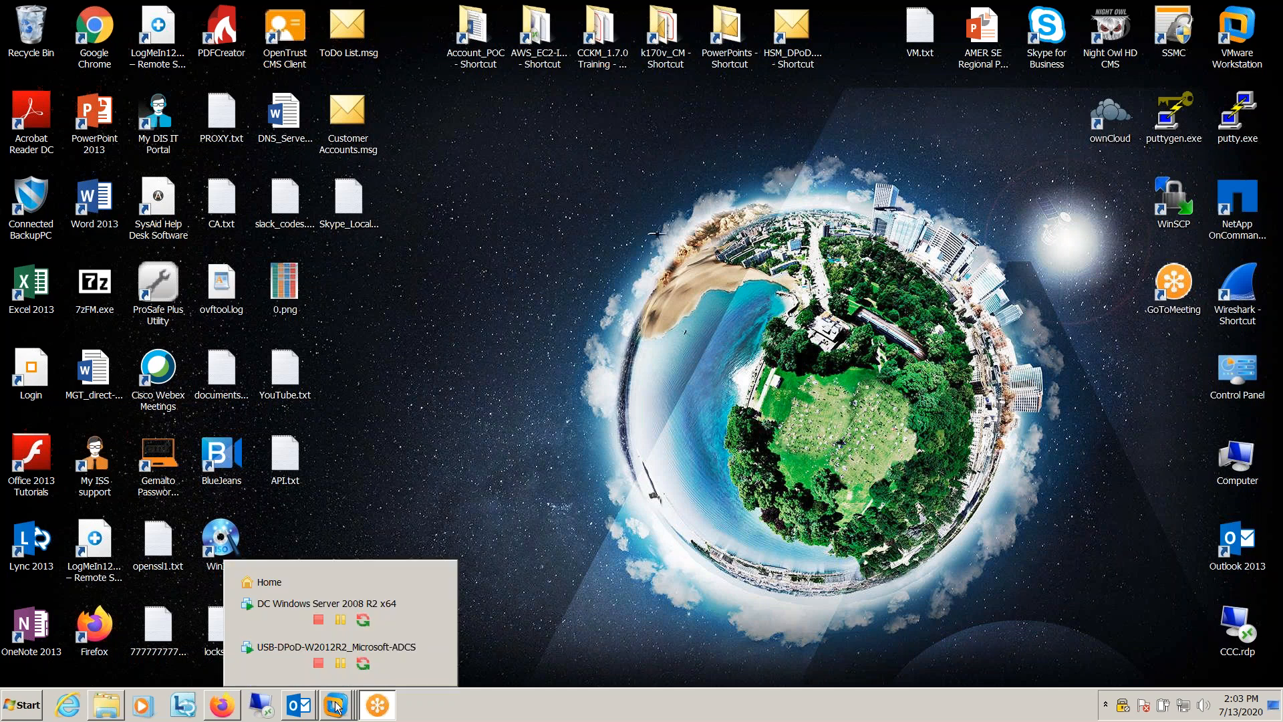
pyautogui.click(257, 673)
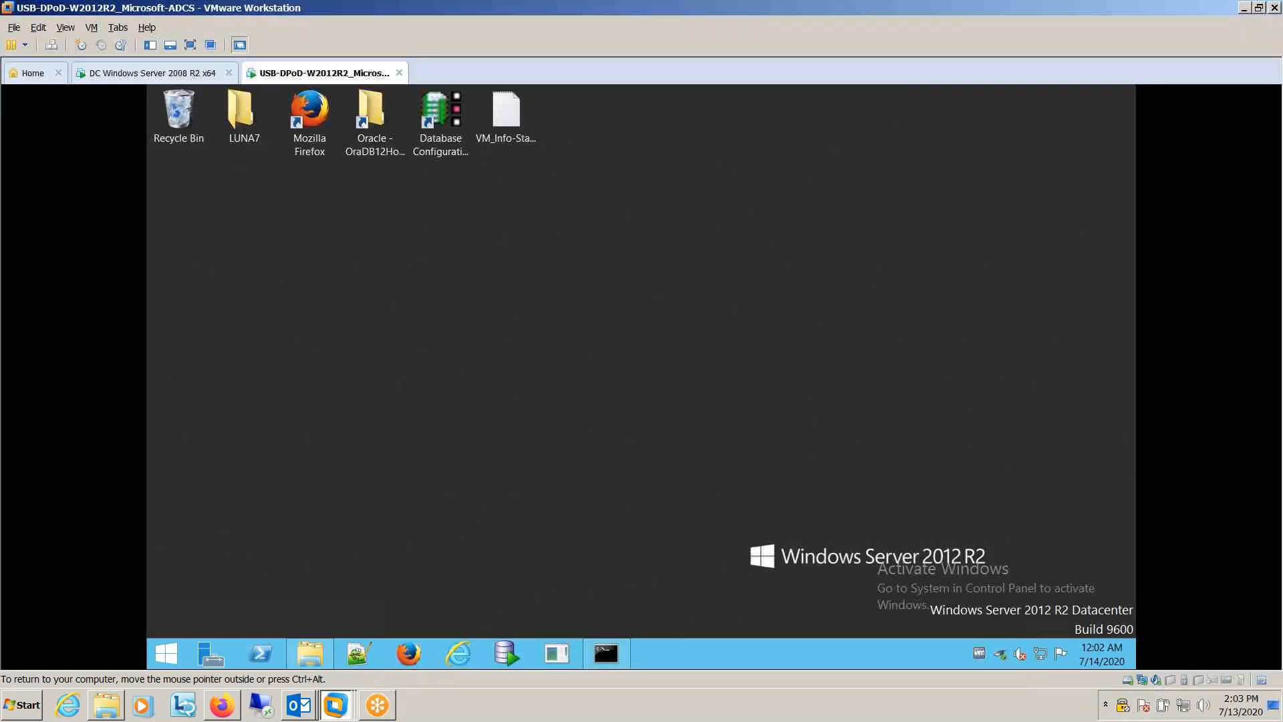
pyautogui.click(990, 71)
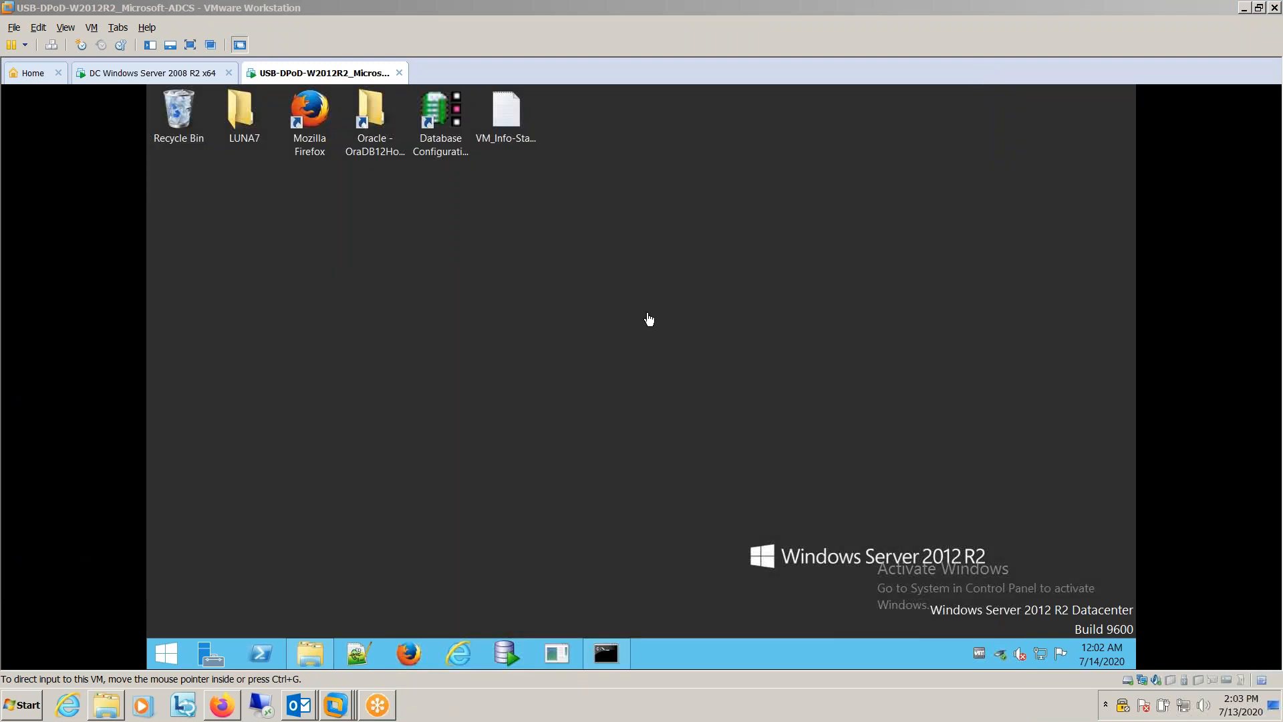
pyautogui.click(312, 658)
pyautogui.click(312, 657)
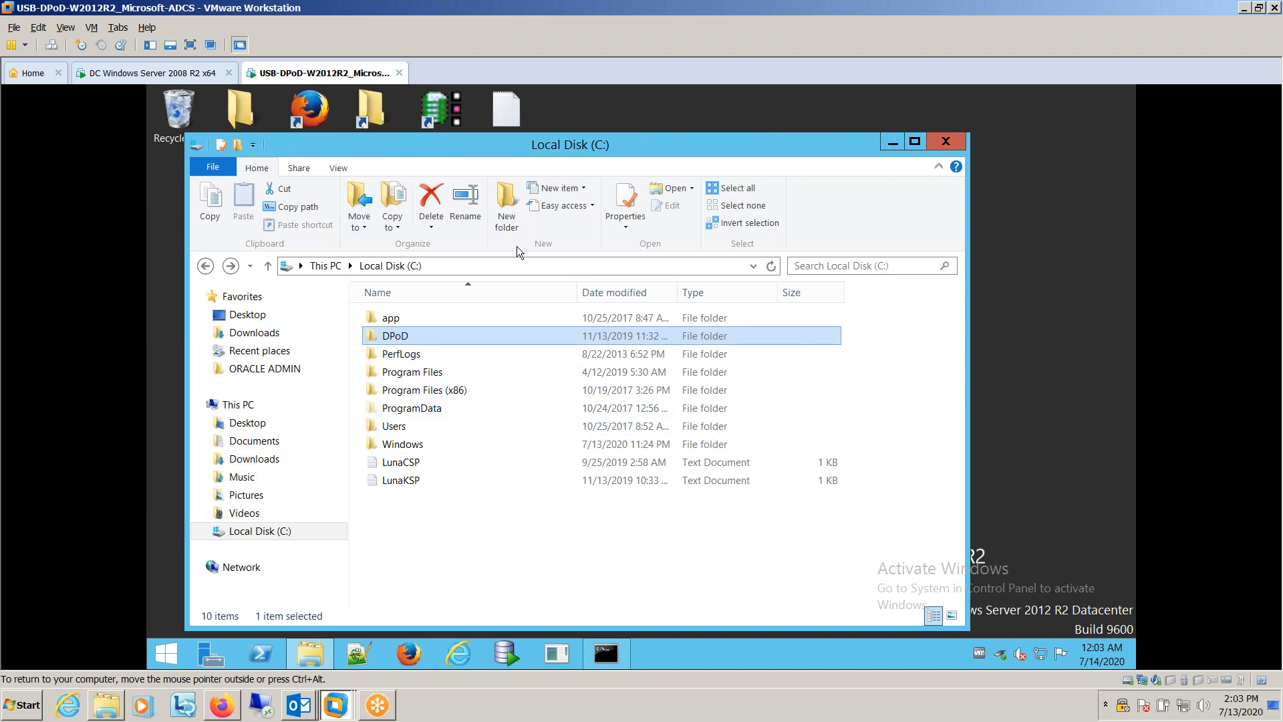
# Open C:\DPoD\setup-client and scroll through its 25 items, including cert, cryptoki.dll and lunacm
pyautogui.doubleClick(403, 338)
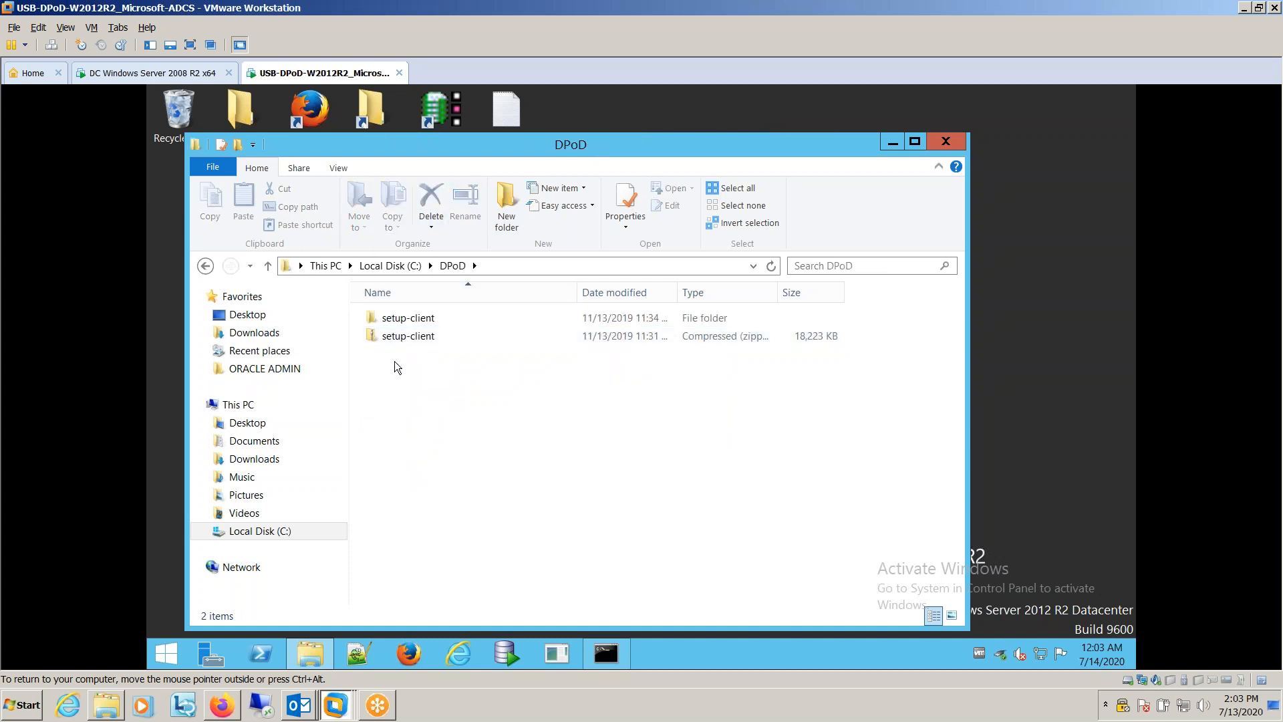
pyautogui.doubleClick(416, 316)
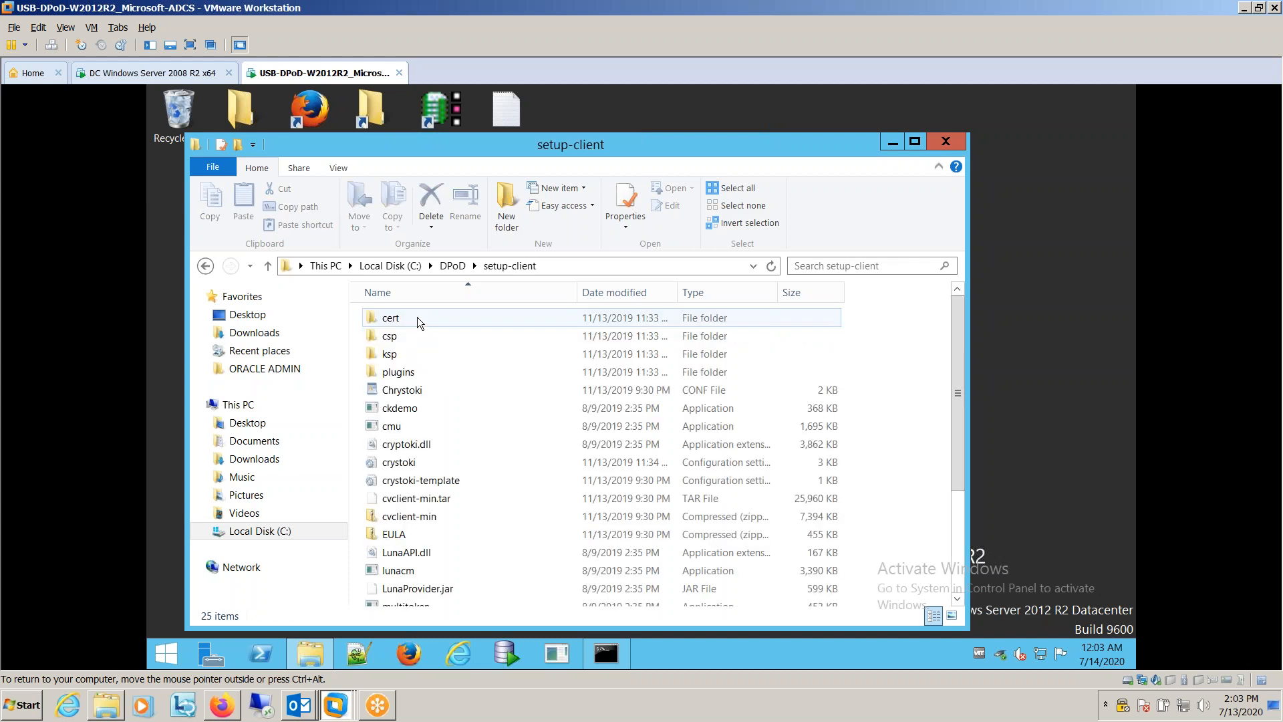
pyautogui.scroll(-3, 446, 438)
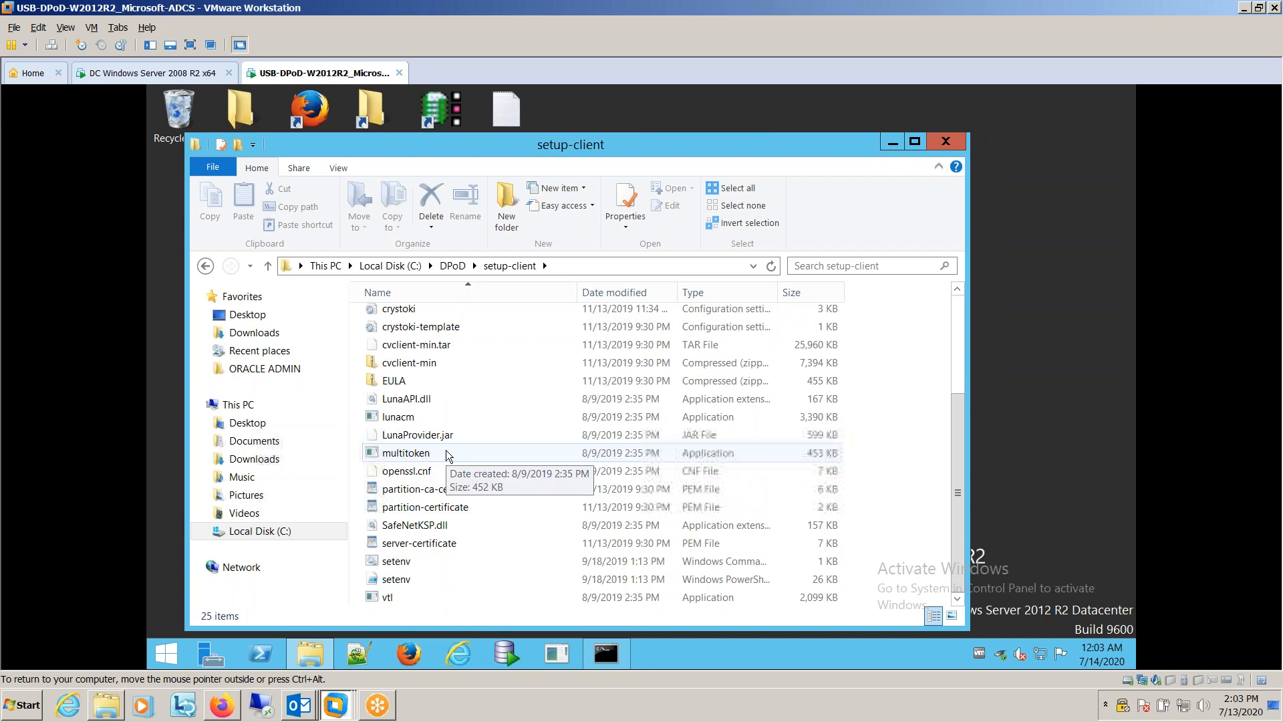
pyautogui.scroll(3, 444, 455)
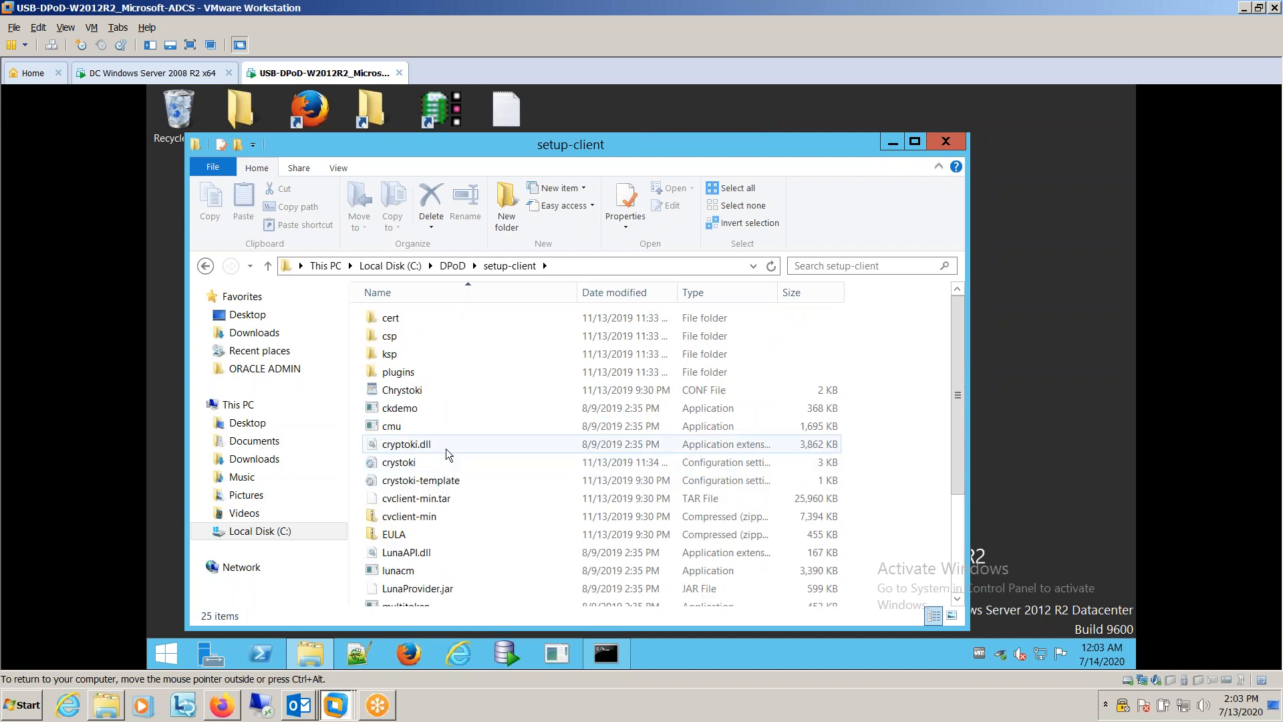
pyautogui.scroll(-3, 446, 449)
pyautogui.scroll(3, 446, 452)
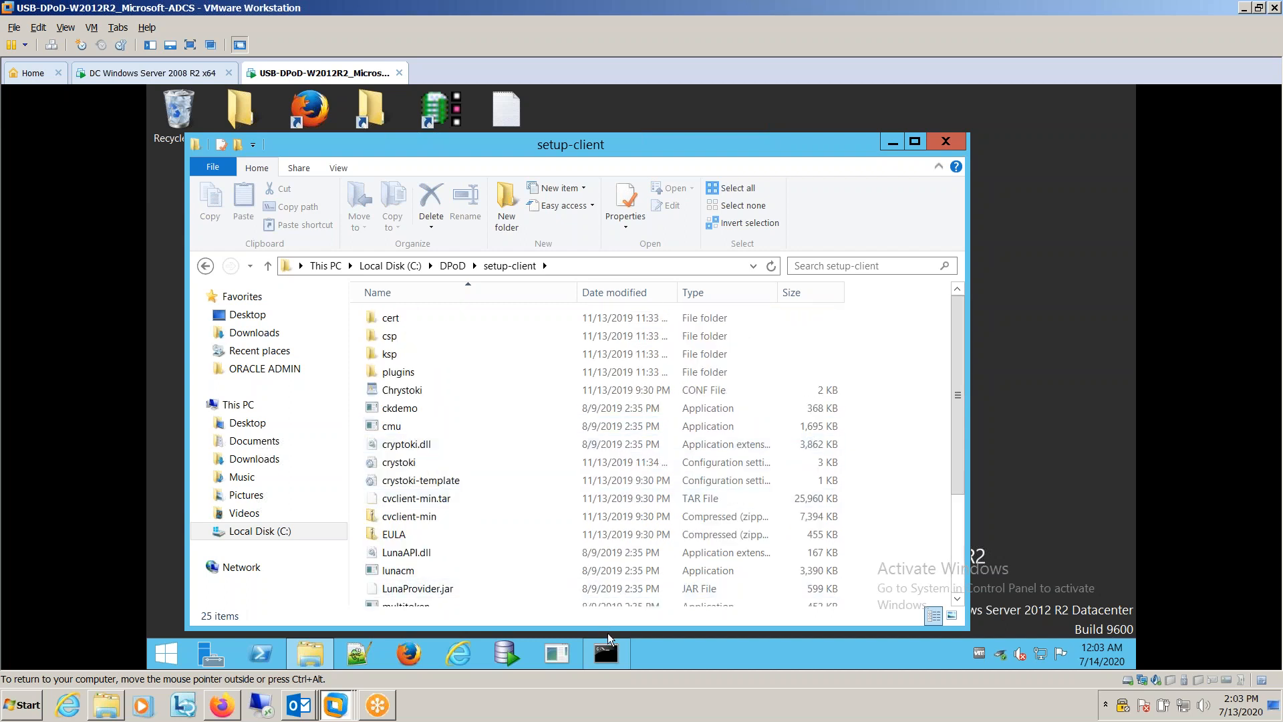
# In the Command Prompt, list setup-client with dir and run lunacm.exe to show slot 3
pyautogui.click(608, 657)
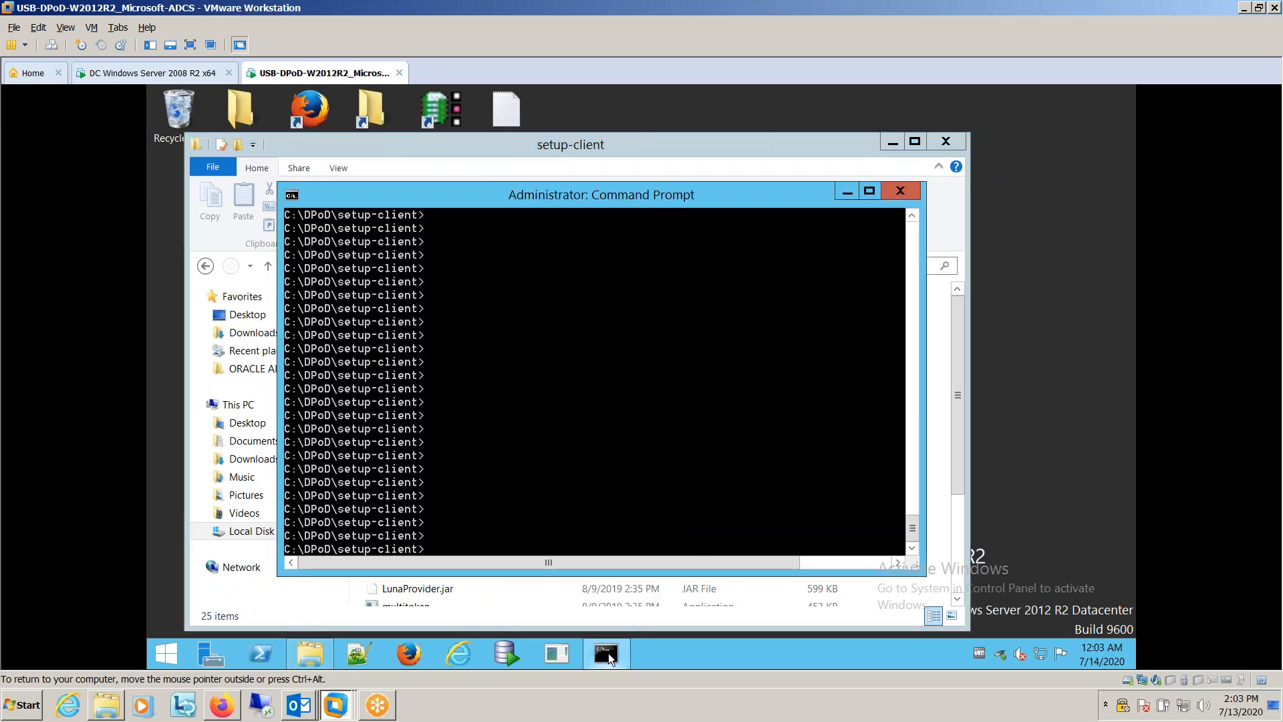
pyautogui.write('dir')
pyautogui.press('Return')
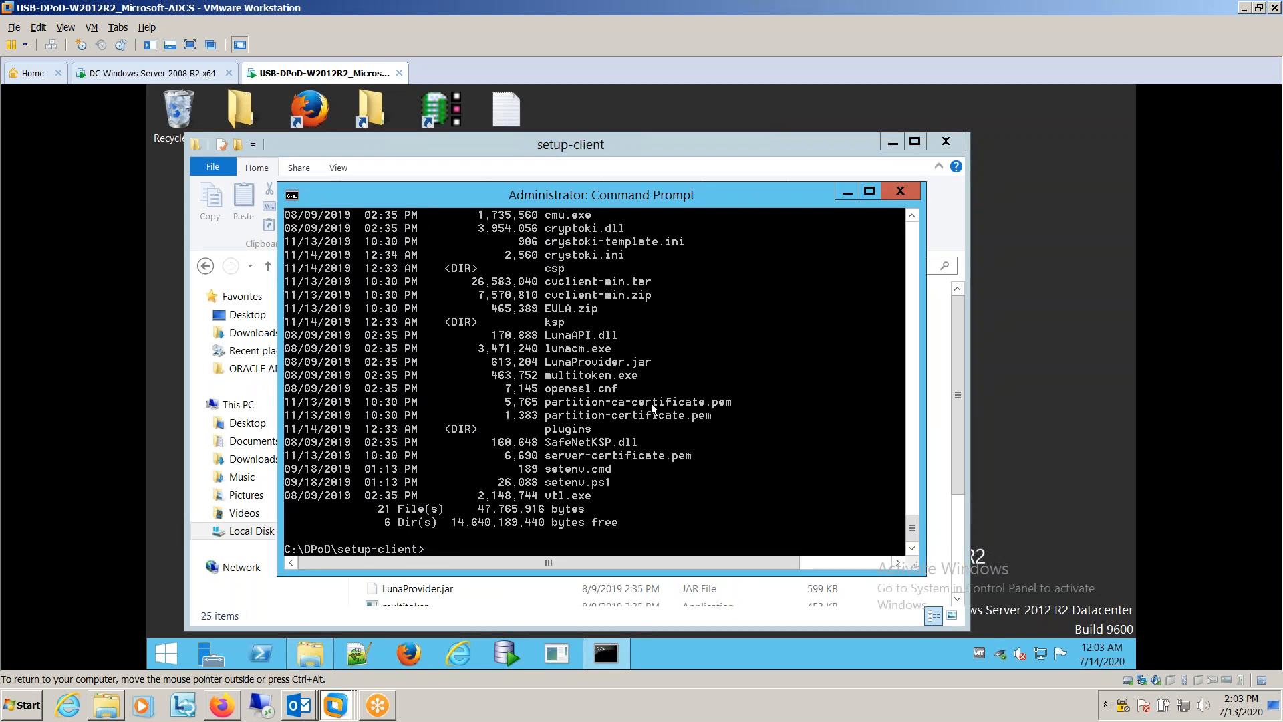
pyautogui.write('lunacm.exe')
pyautogui.press('Return')
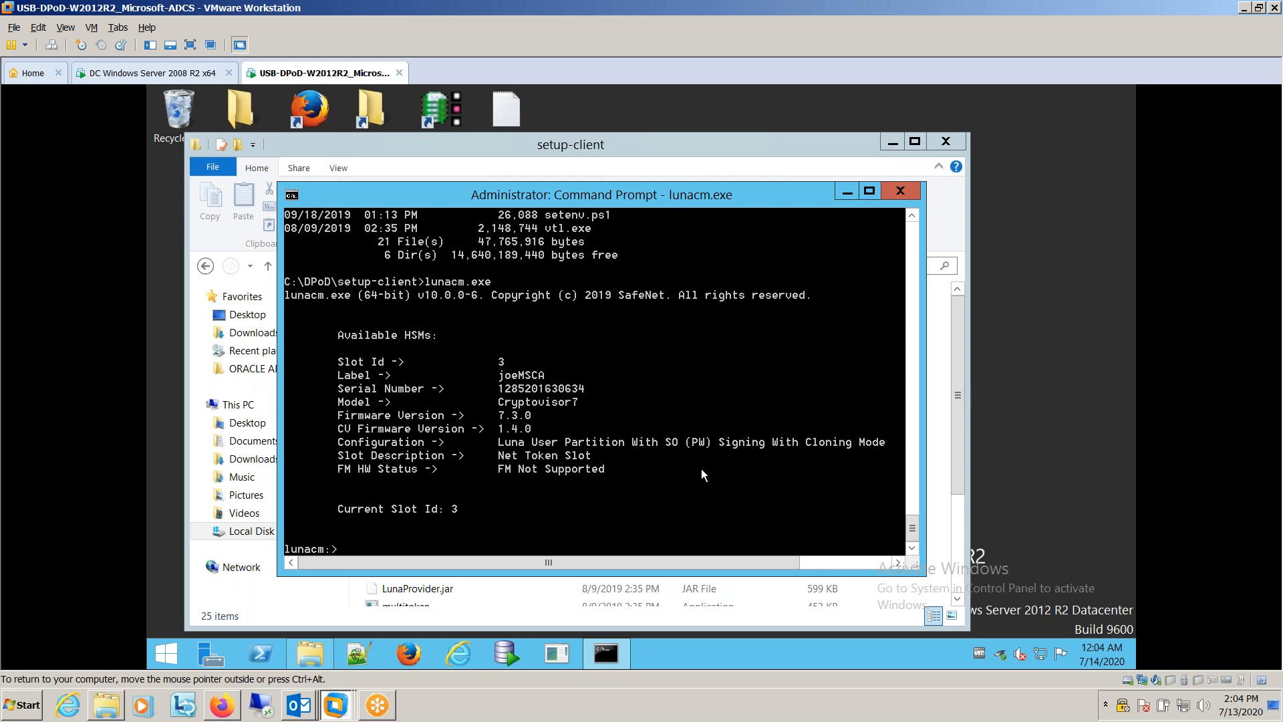
# Review lunacm's slot 3 partition, then release input from the VM and switch windows
pyautogui.hotkey('ctrl', 'alt')
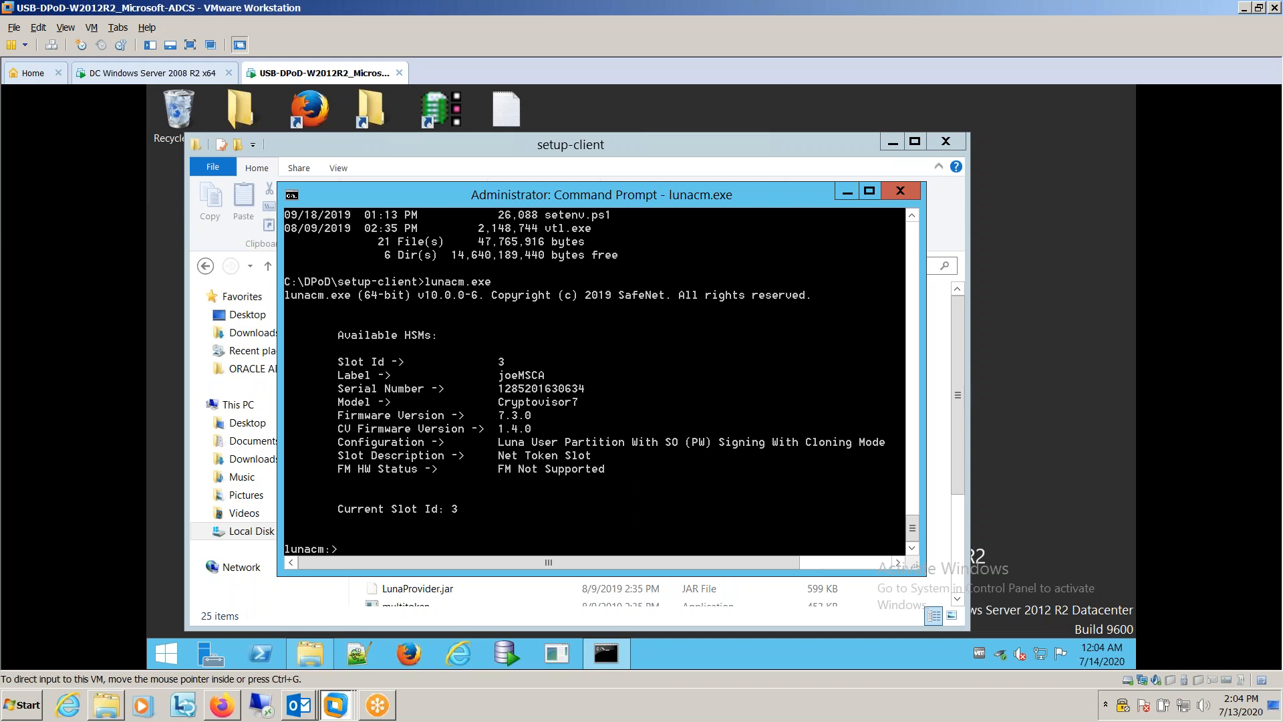
pyautogui.hotkey('alt', 'Tab')
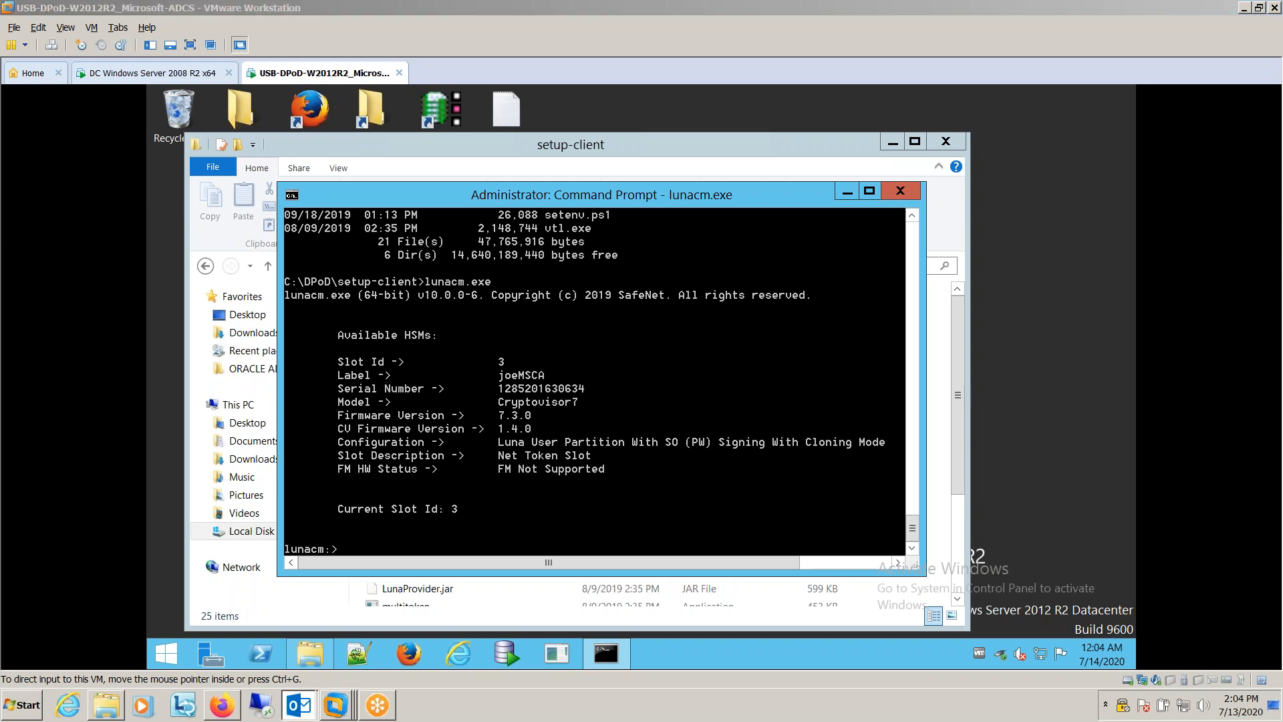
# Minimize the lunacm console and start a new Command Prompt as administrator
pyautogui.click(846, 197)
pyautogui.click(846, 195)
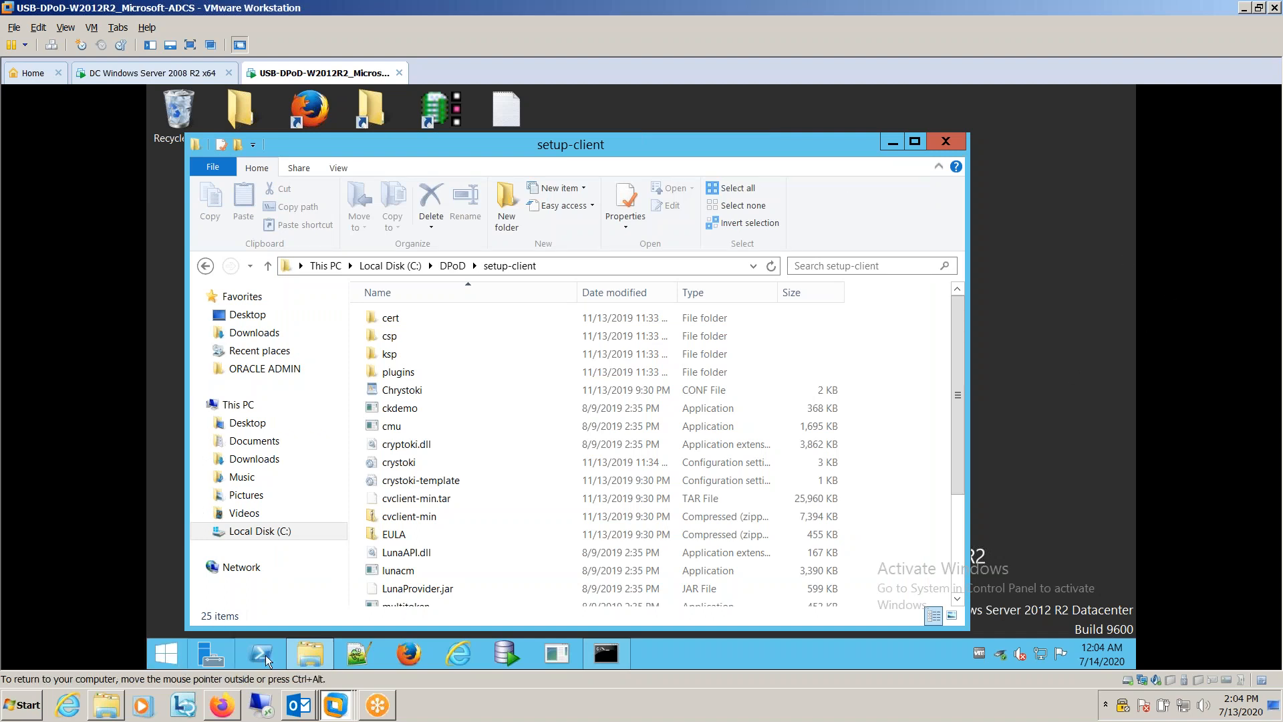
pyautogui.rightClick(613, 661)
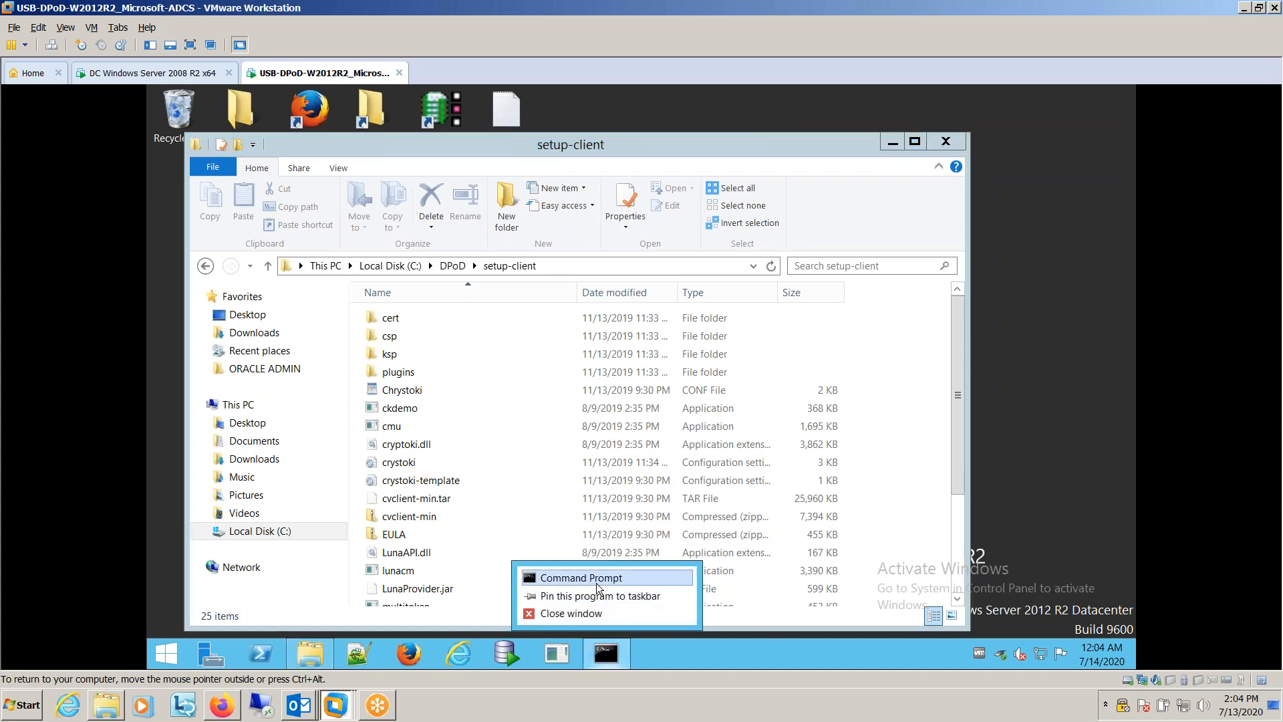
pyautogui.click(579, 577)
pyautogui.click(717, 394)
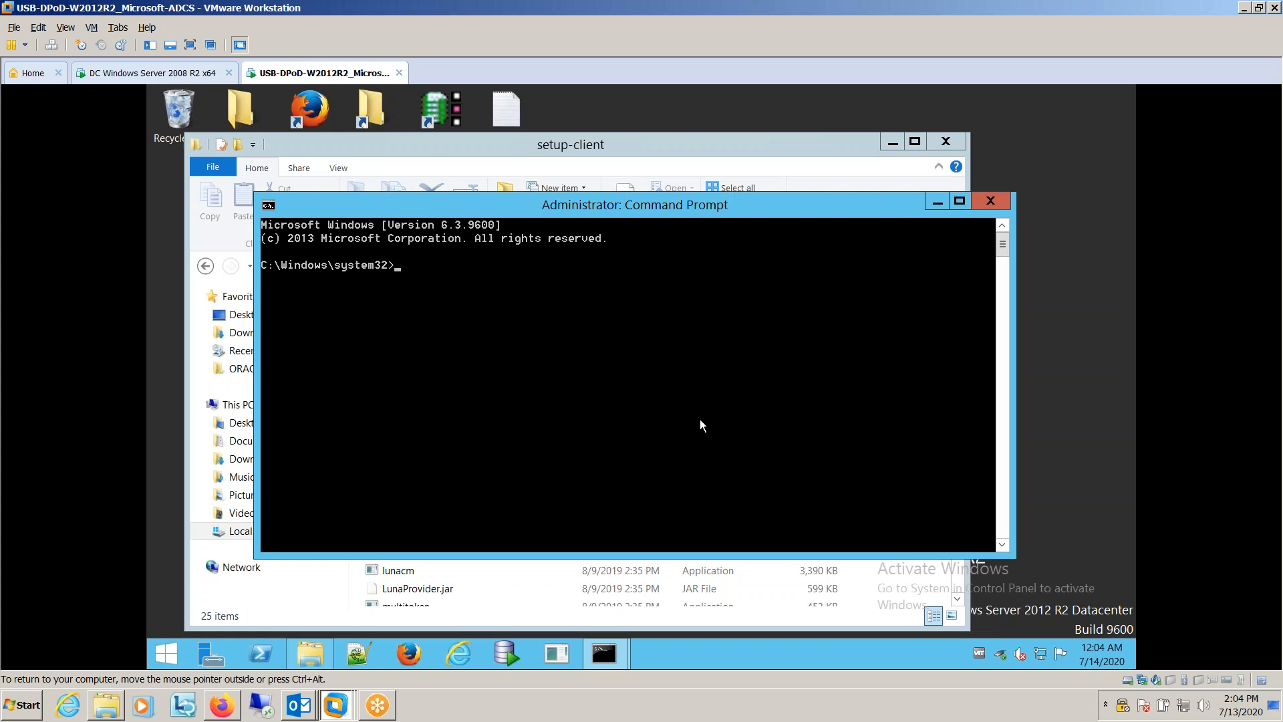
# Move up to the root of C: and into the DPoD folder, listing its contents
pyautogui.write('cd ..')
pyautogui.press('Return')
pyautogui.write('ced ..')
pyautogui.press('Return')
pyautogui.write('cd')
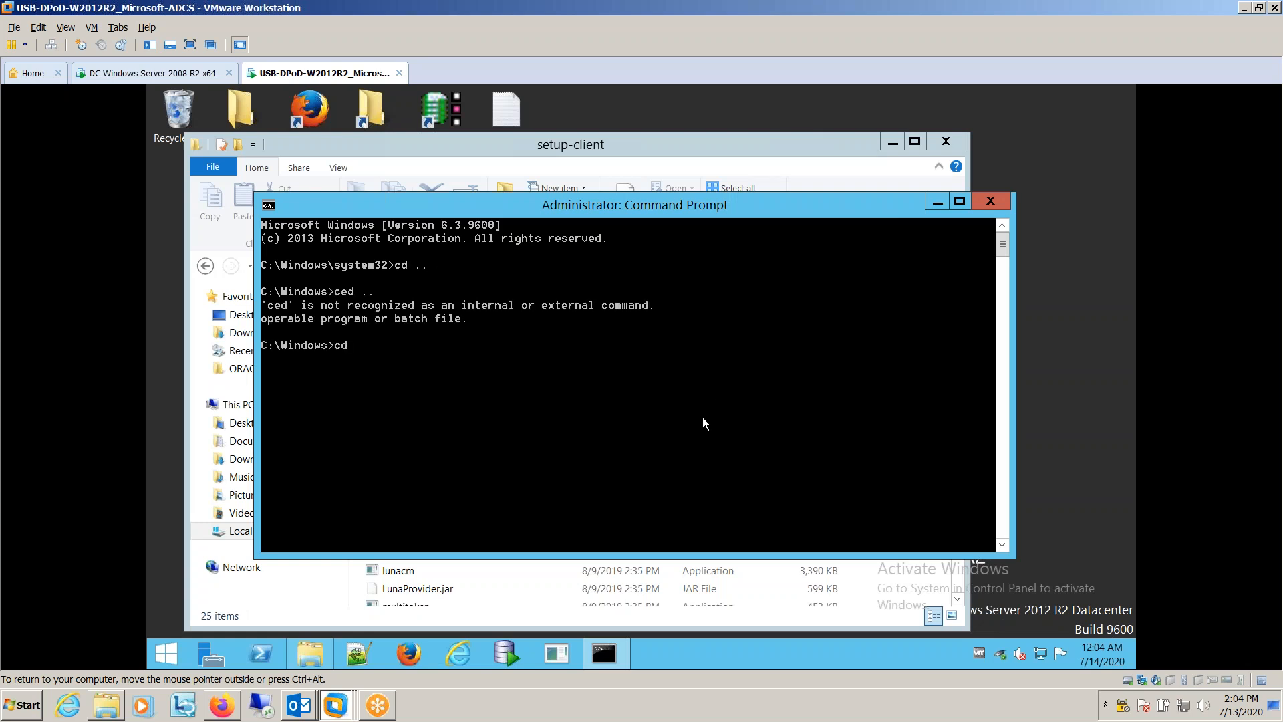
pyautogui.press('Return')
pyautogui.write('cd DP*')
pyautogui.press('Return')
pyautogui.write('dir')
pyautogui.press('Return')
# Change into setup-client and then ksp, listing KspConfig.exe, kspcmd.exe, ksputil.exe and ms2Luna.exe
pyautogui.write('cd ')
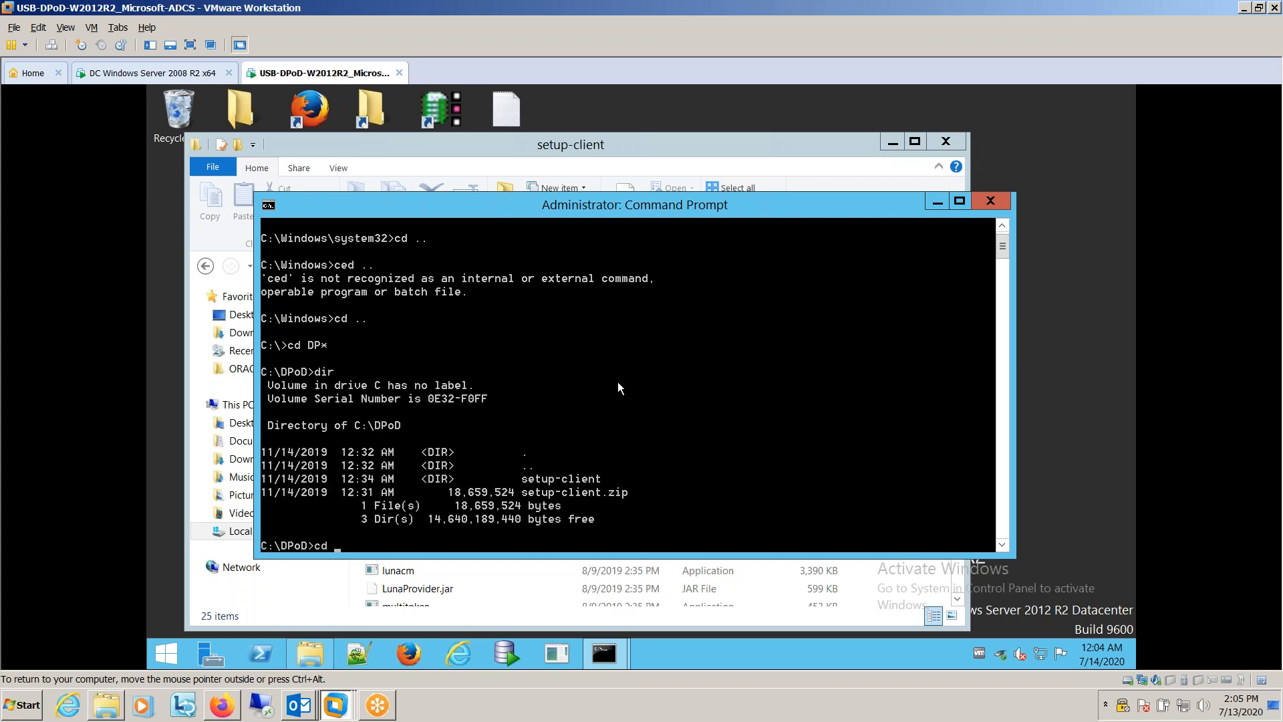
pyautogui.write('set*')
pyautogui.press('Return')
pyautogui.write('dir')
pyautogui.press('Return')
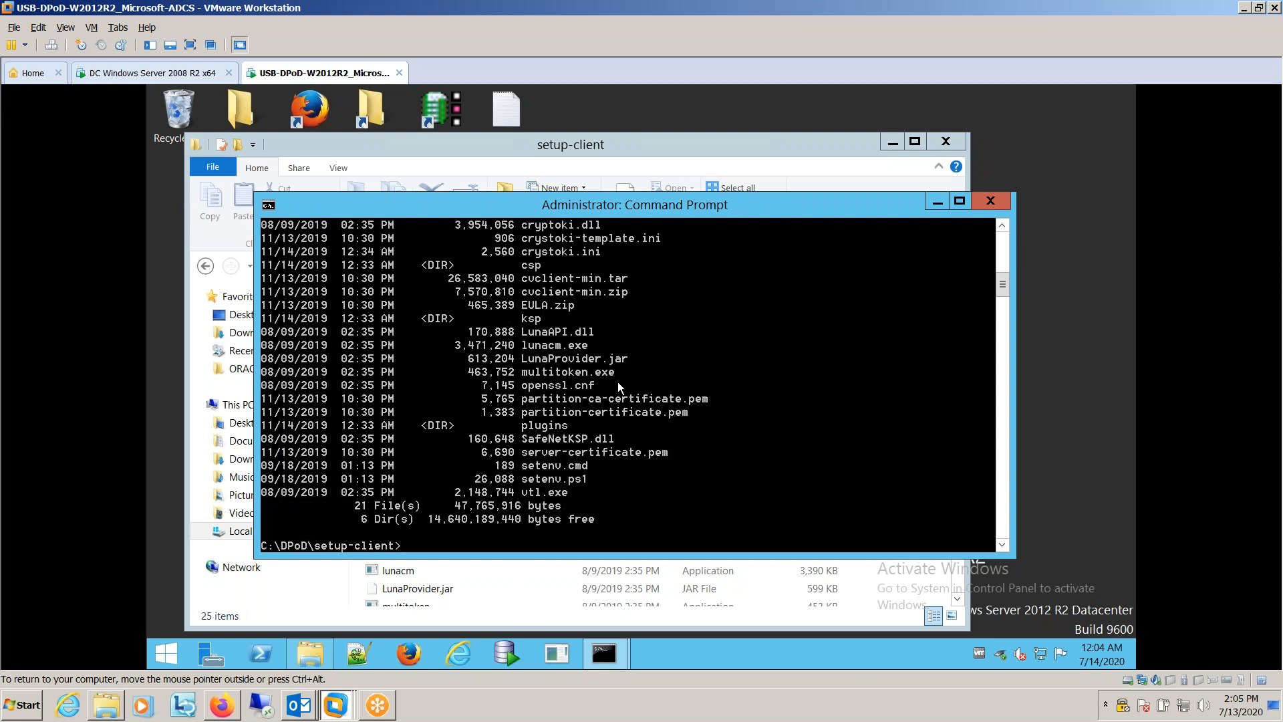
pyautogui.write('cd ksp')
pyautogui.press('Return')
pyautogui.write('dir')
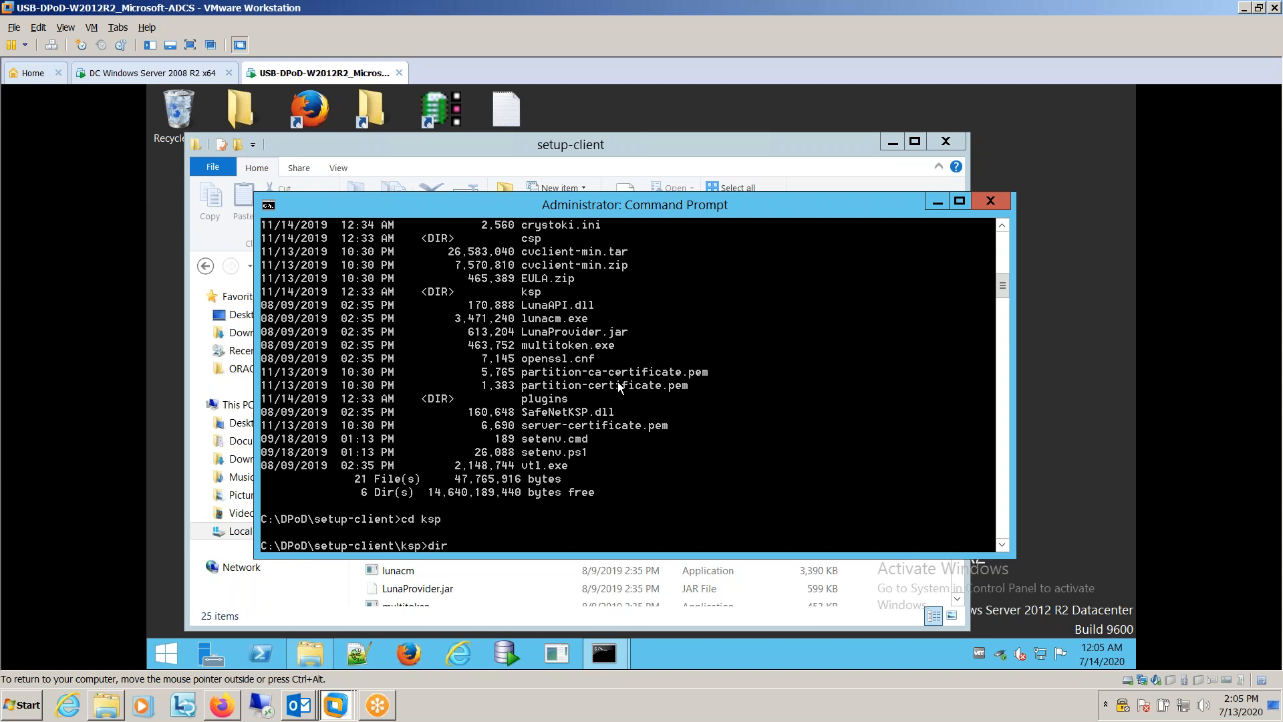
pyautogui.press('Return')
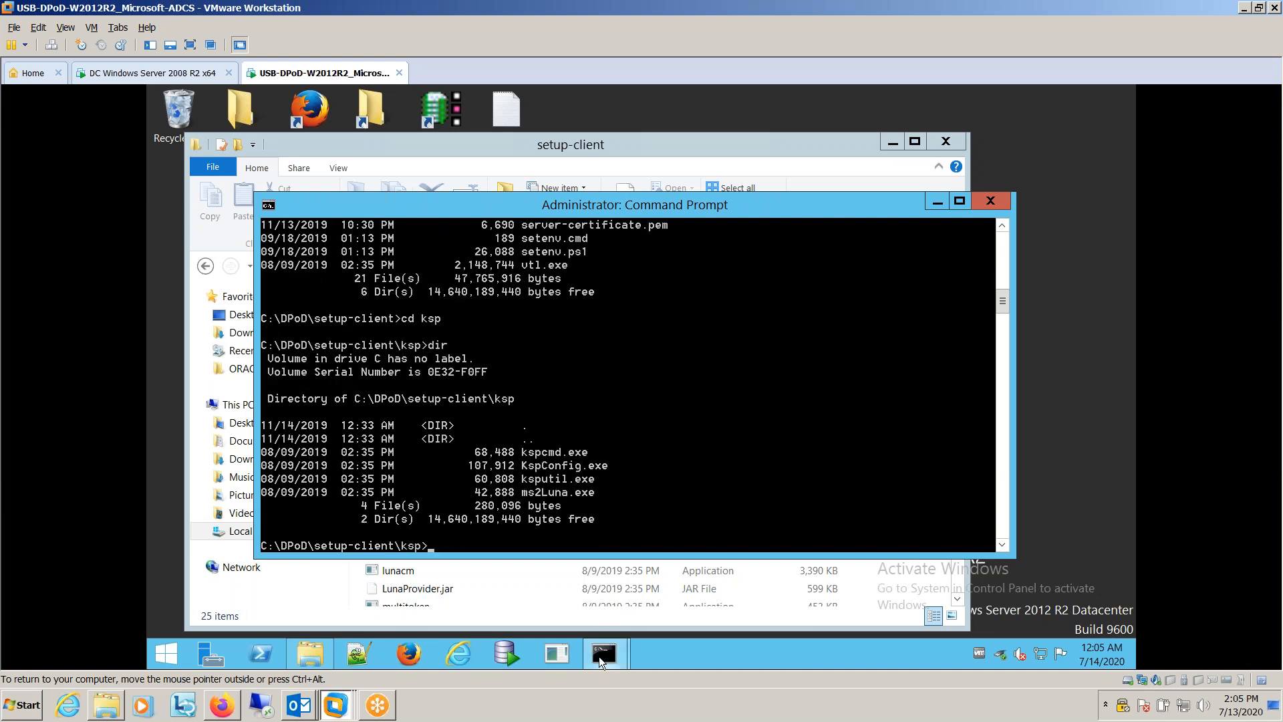
# Bring the lunacm console forward briefly and minimize it again
pyautogui.moveTo(598, 657)
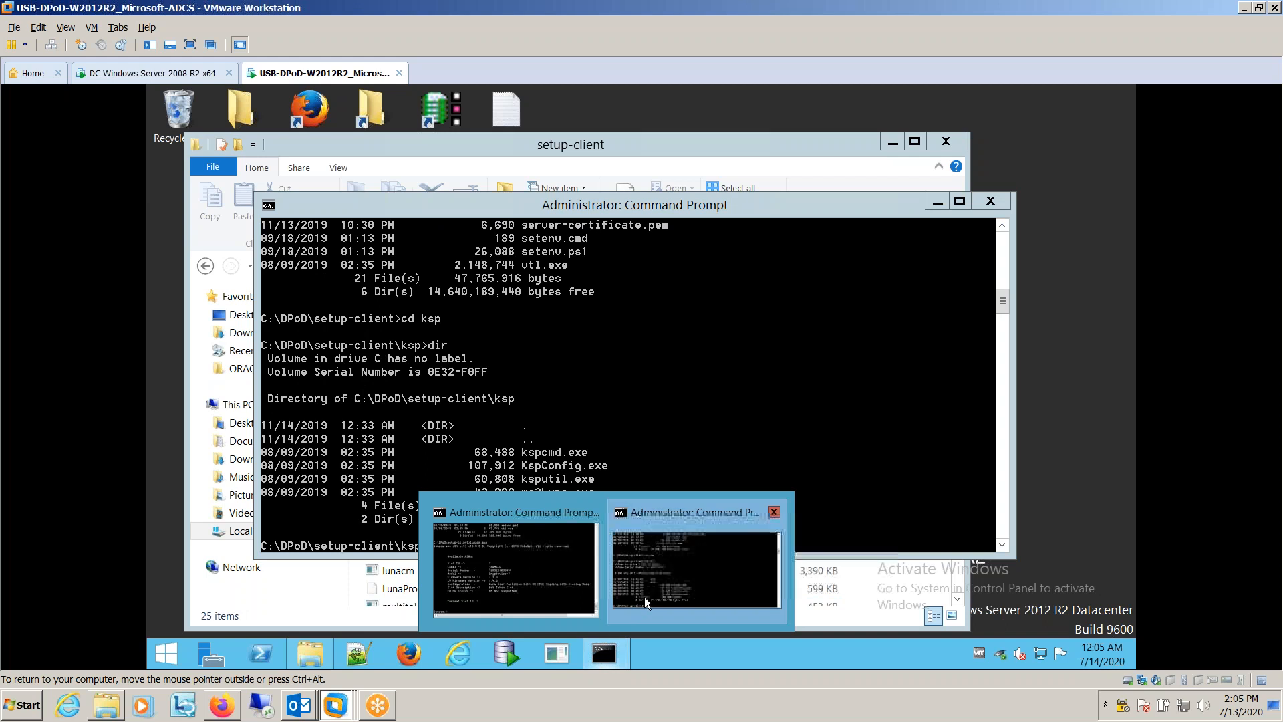
pyautogui.click(564, 591)
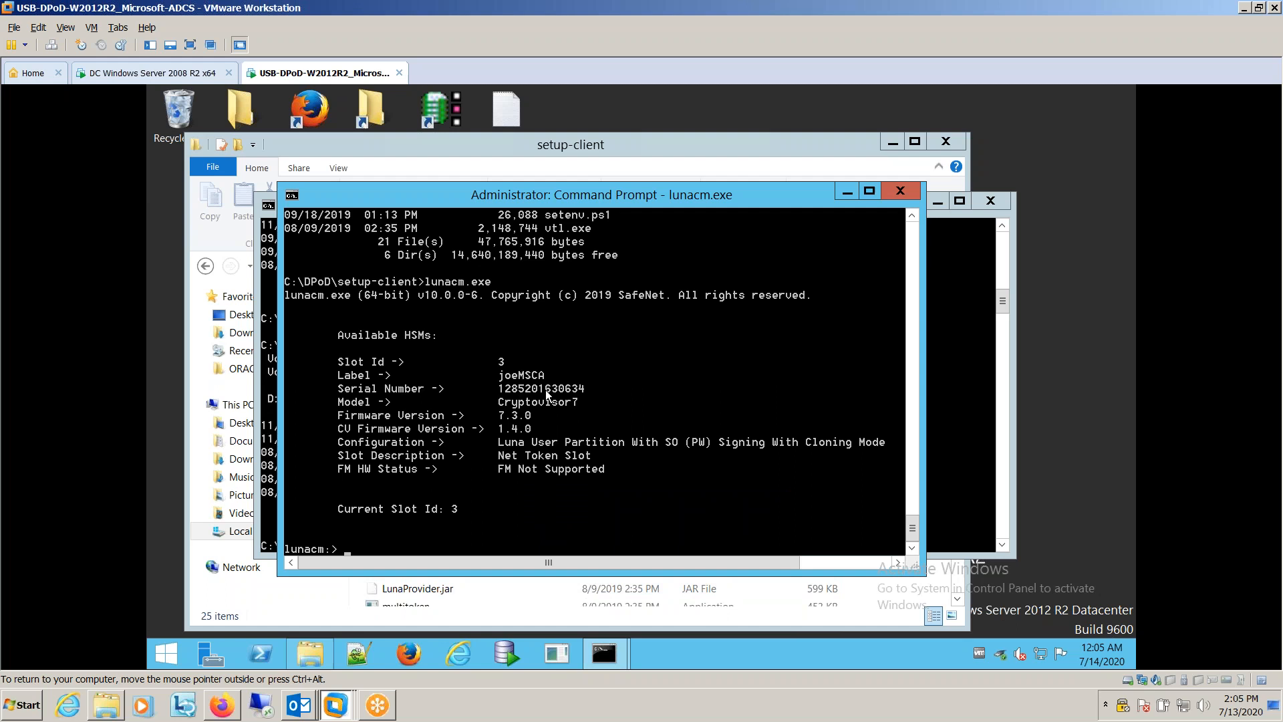
pyautogui.click(848, 194)
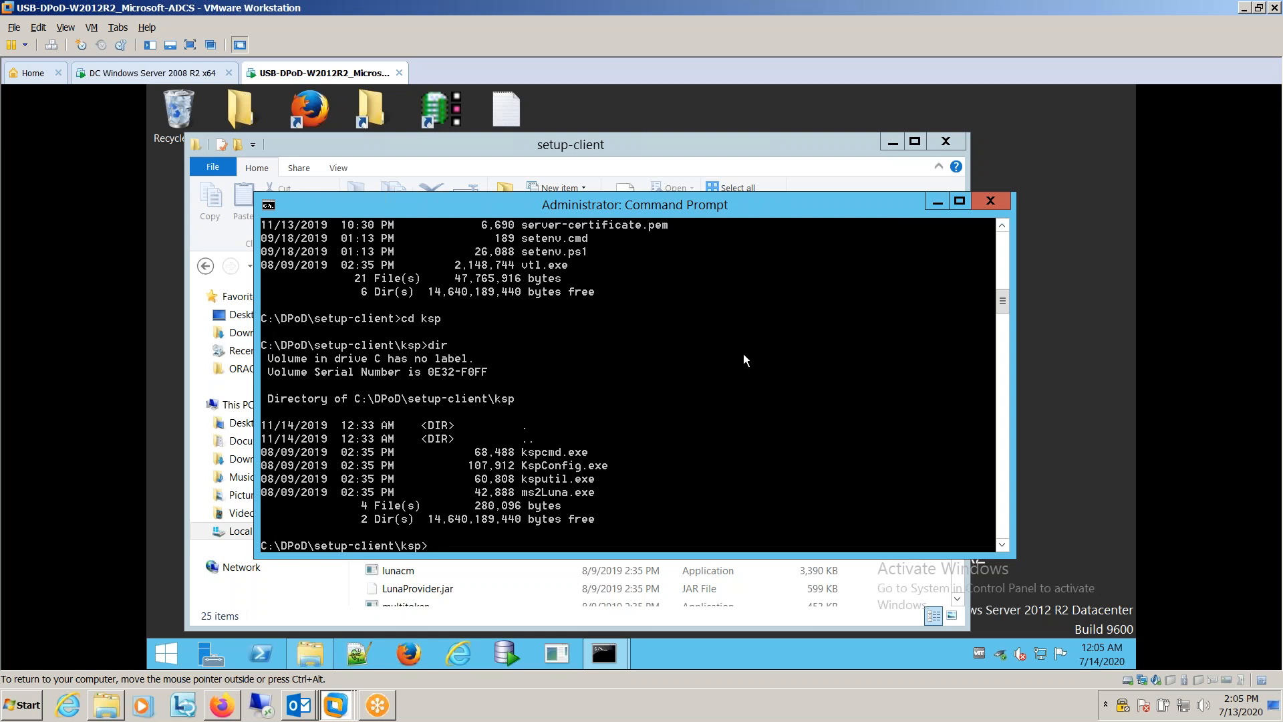
# Launch kspconfig.exe and view the registered library C:\DPoD\setup-client\cryptoki.dll
pyautogui.write('kspconfig.exe')
pyautogui.press('Return')
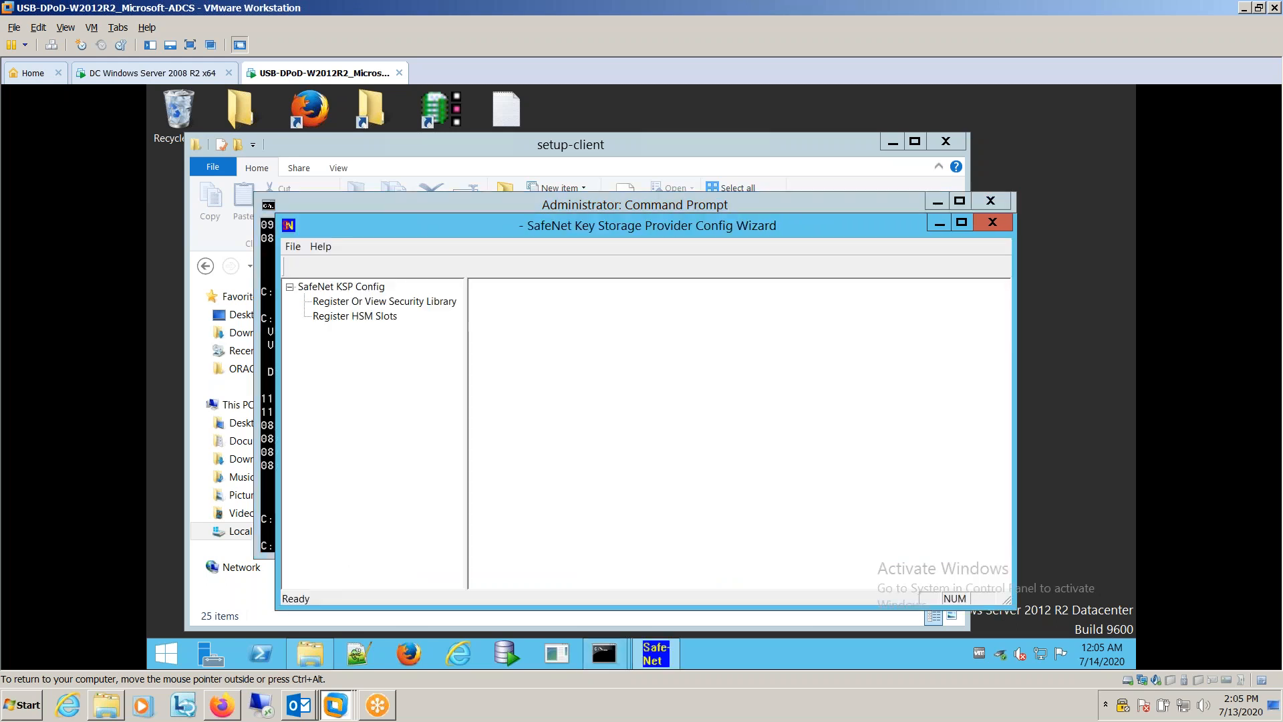
pyautogui.click(409, 304)
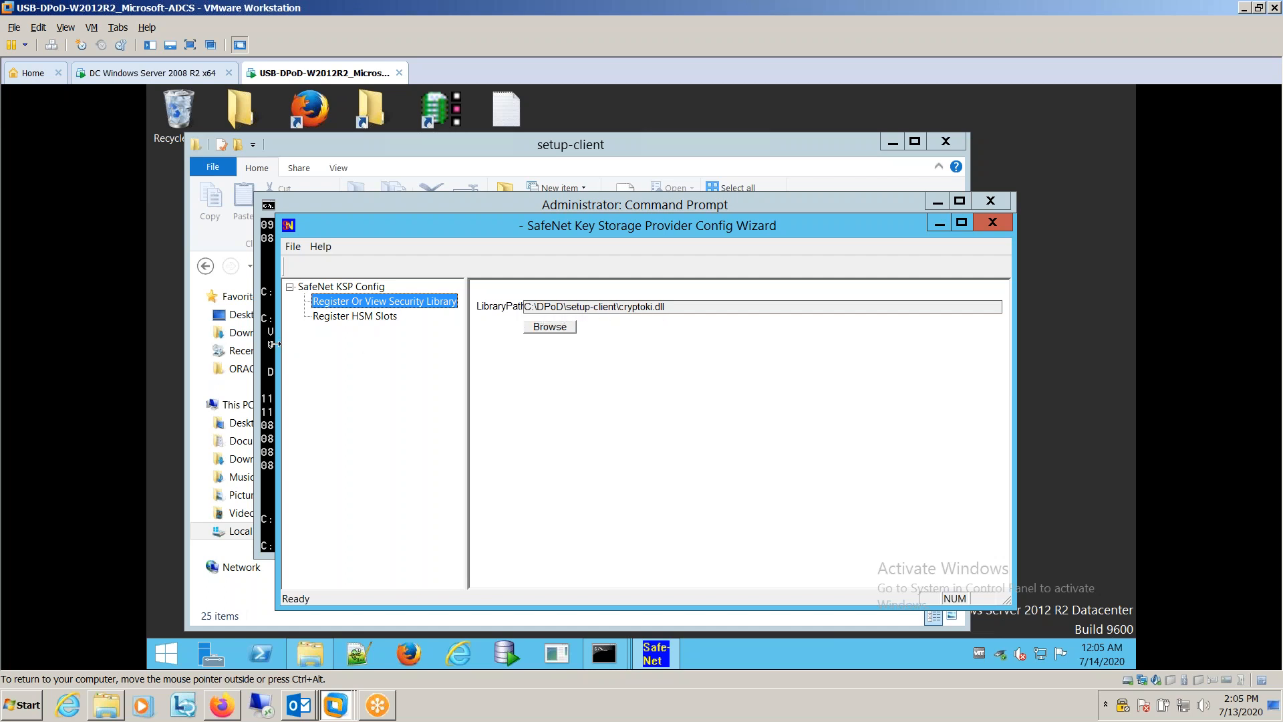
pyautogui.click(270, 348)
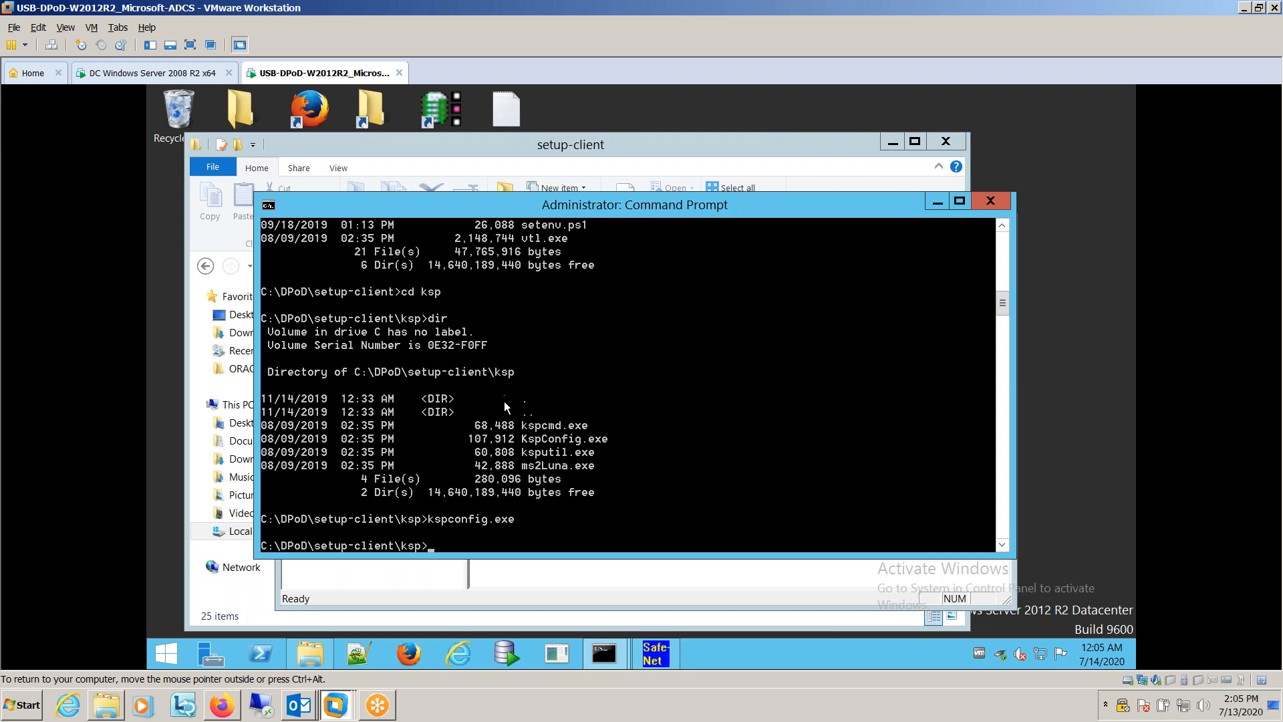
# Exit lunacm in the second console window
pyautogui.moveTo(604, 654)
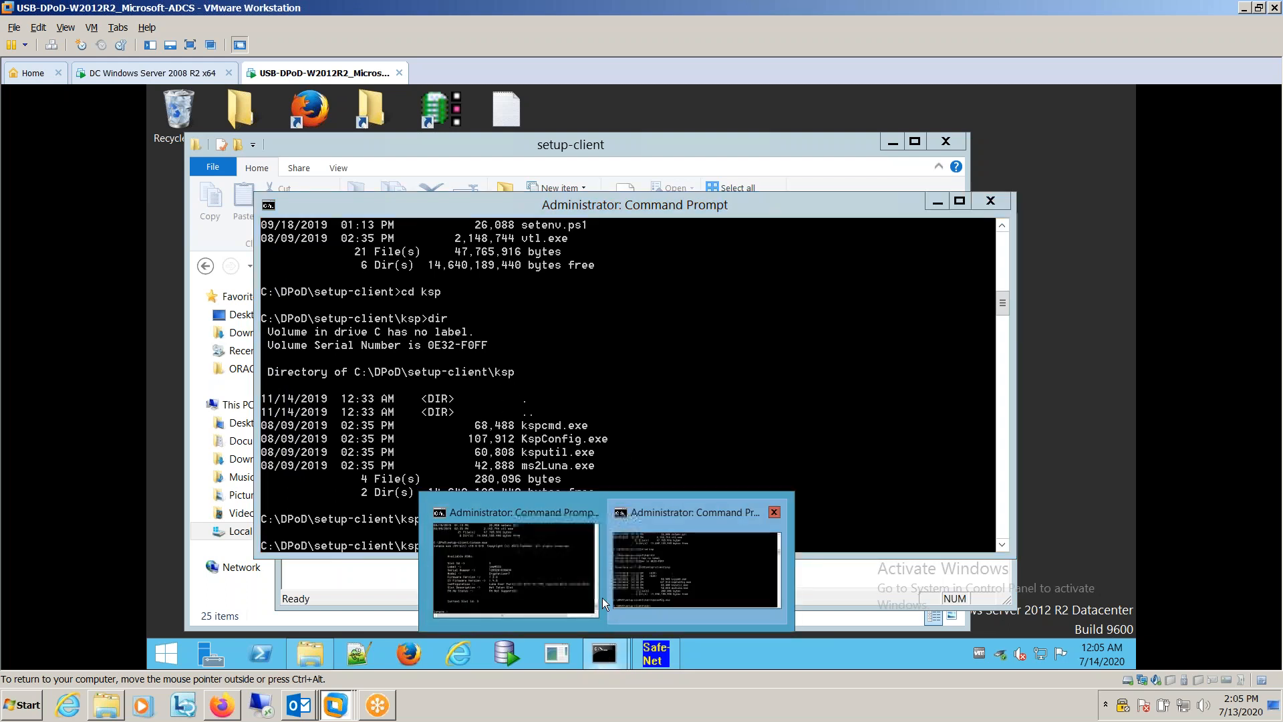
pyautogui.click(557, 591)
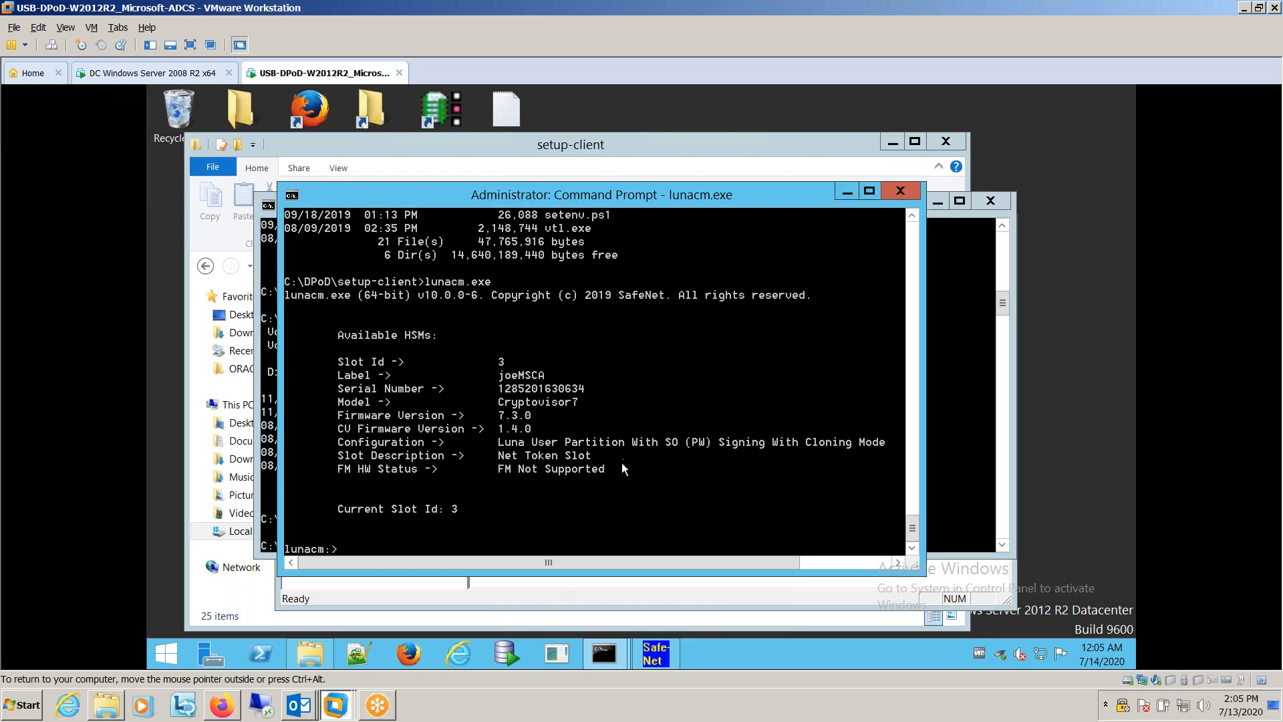
pyautogui.write('exit')
pyautogui.press('Return')
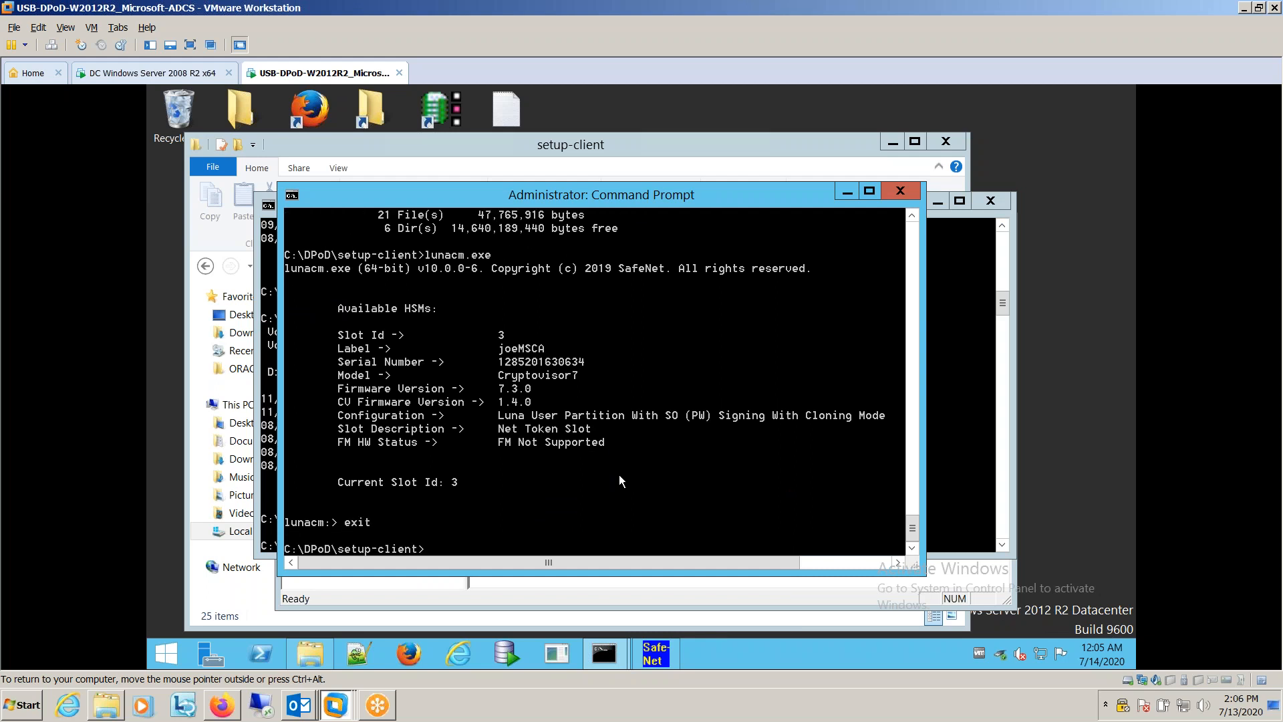
# List the setup-client folder with dir, then minimize both Command Prompt windows
pyautogui.write('dir')
pyautogui.press('Return')
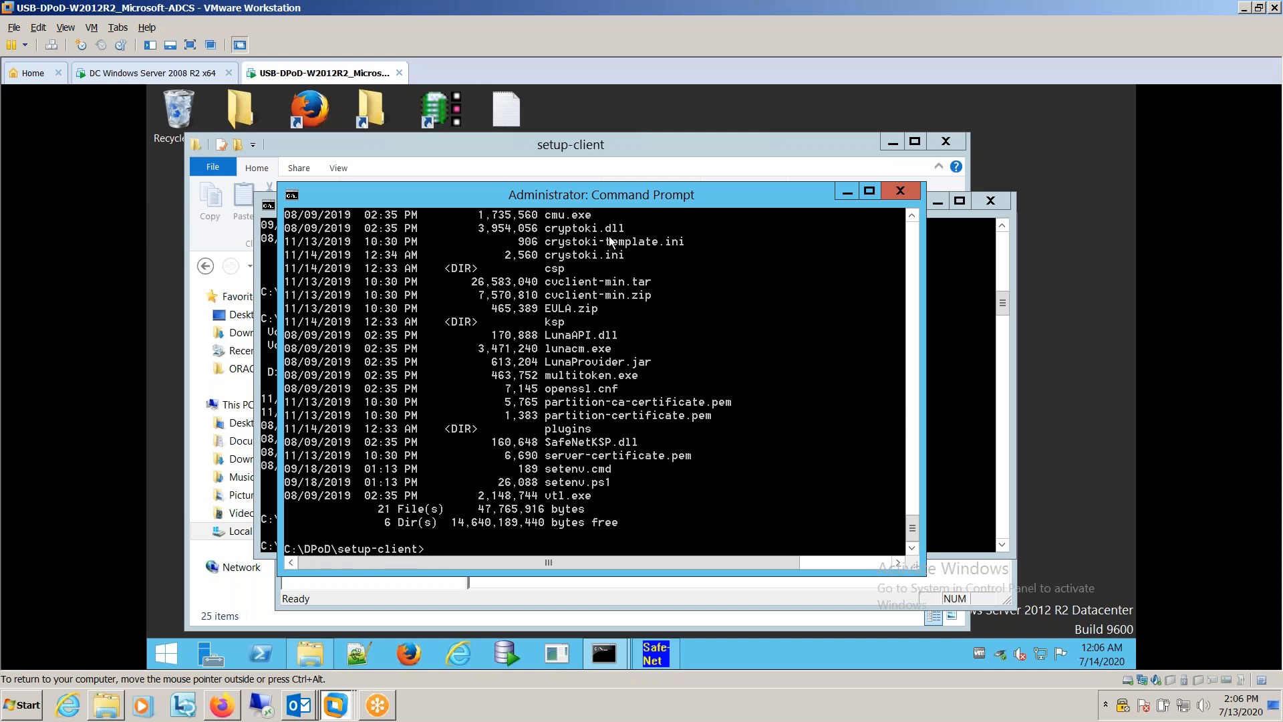
pyautogui.click(846, 193)
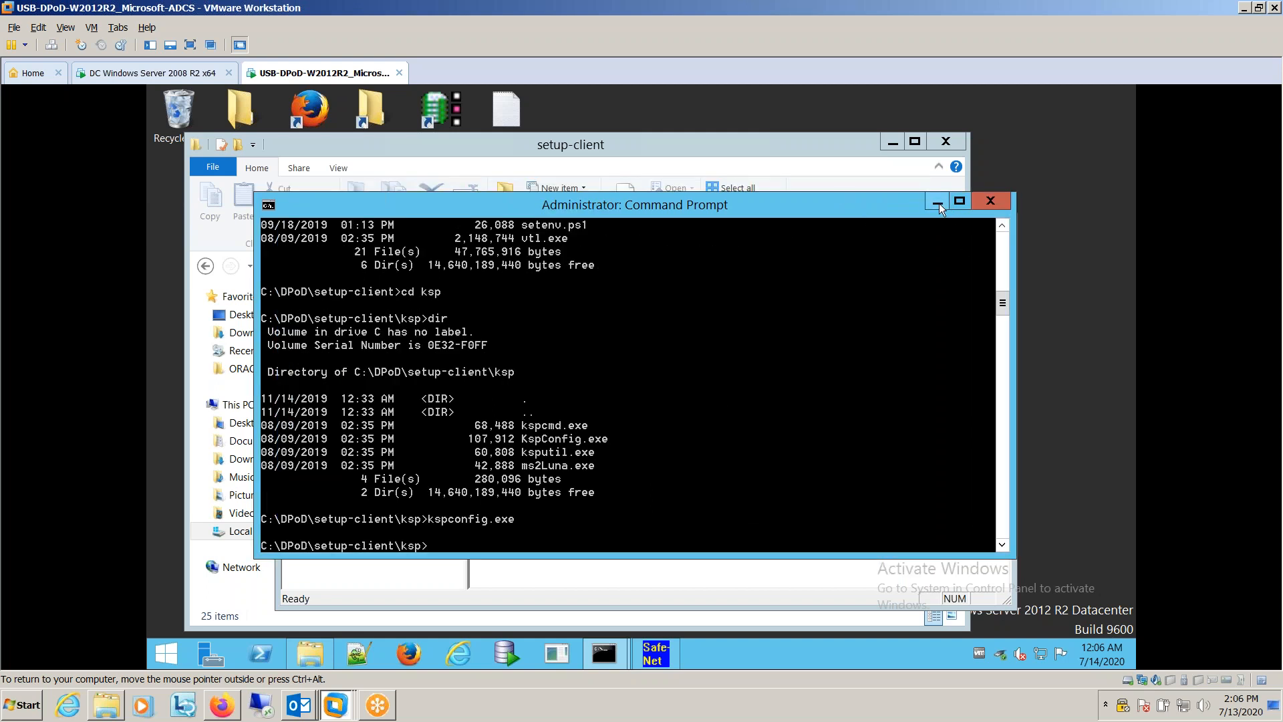
pyautogui.click(938, 206)
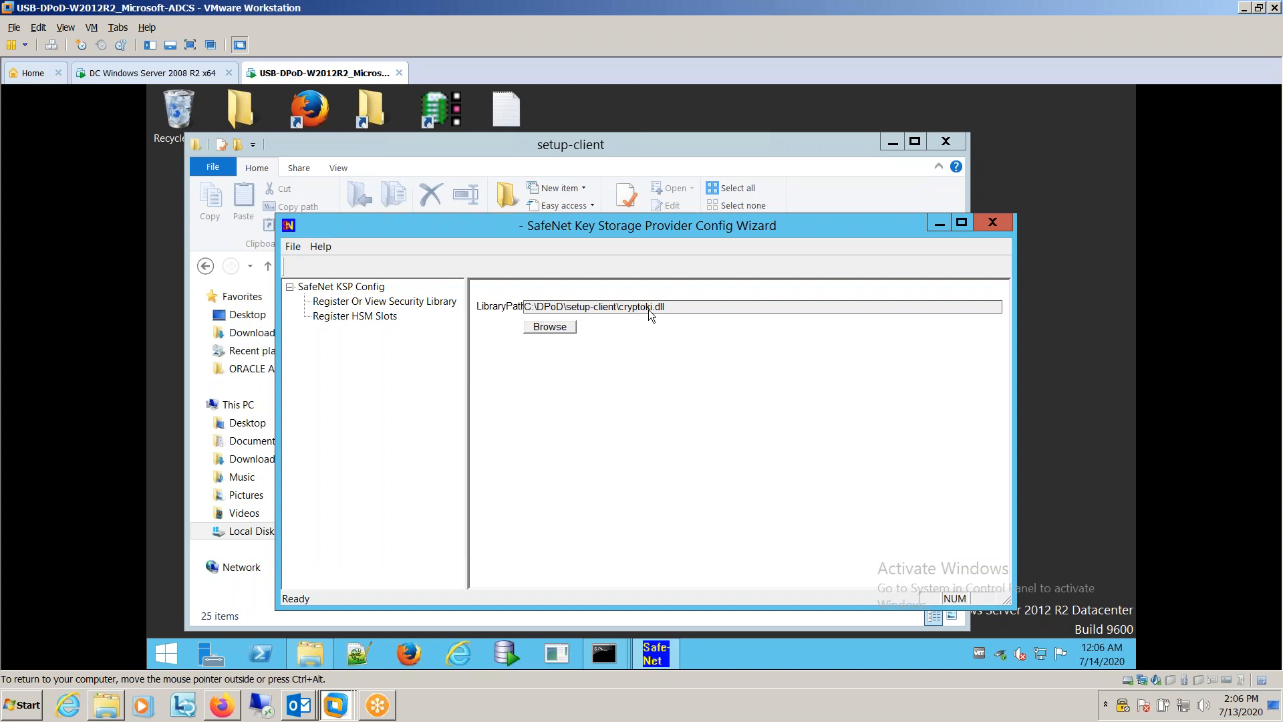
# Open the HSM slot registration form and run lunacm.exe to check available slots
pyautogui.click(341, 318)
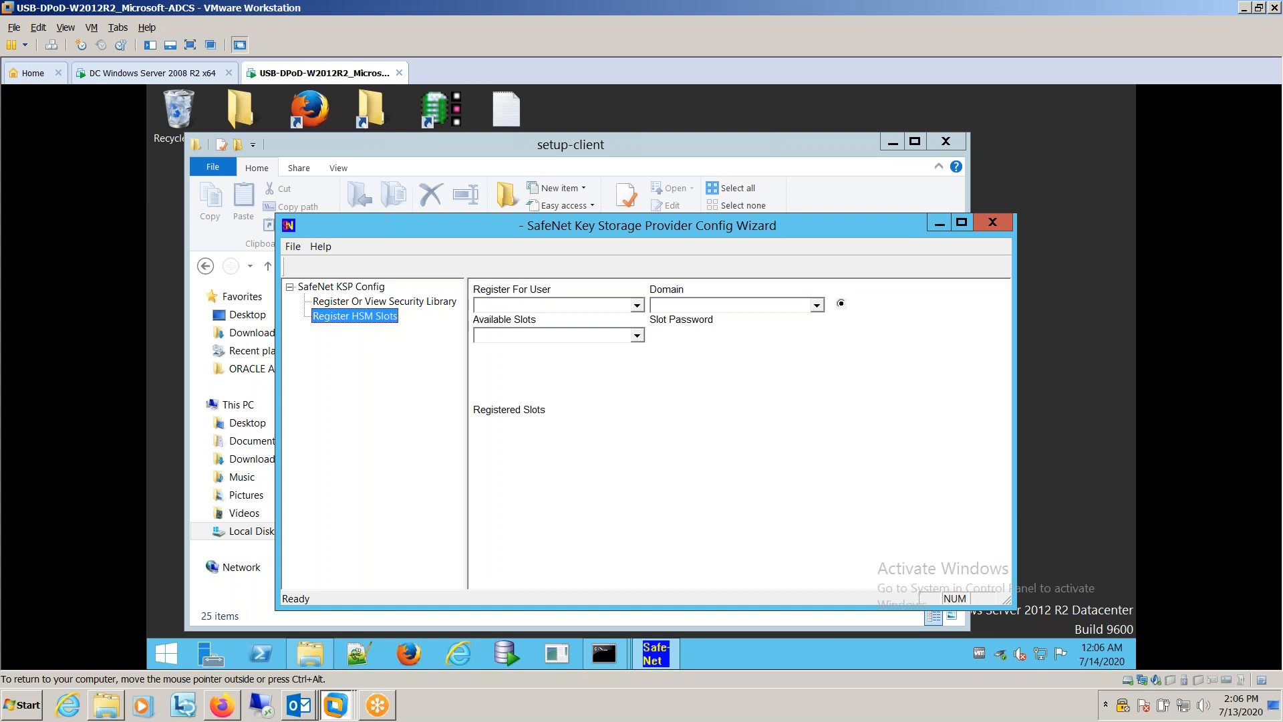
pyautogui.moveTo(606, 665)
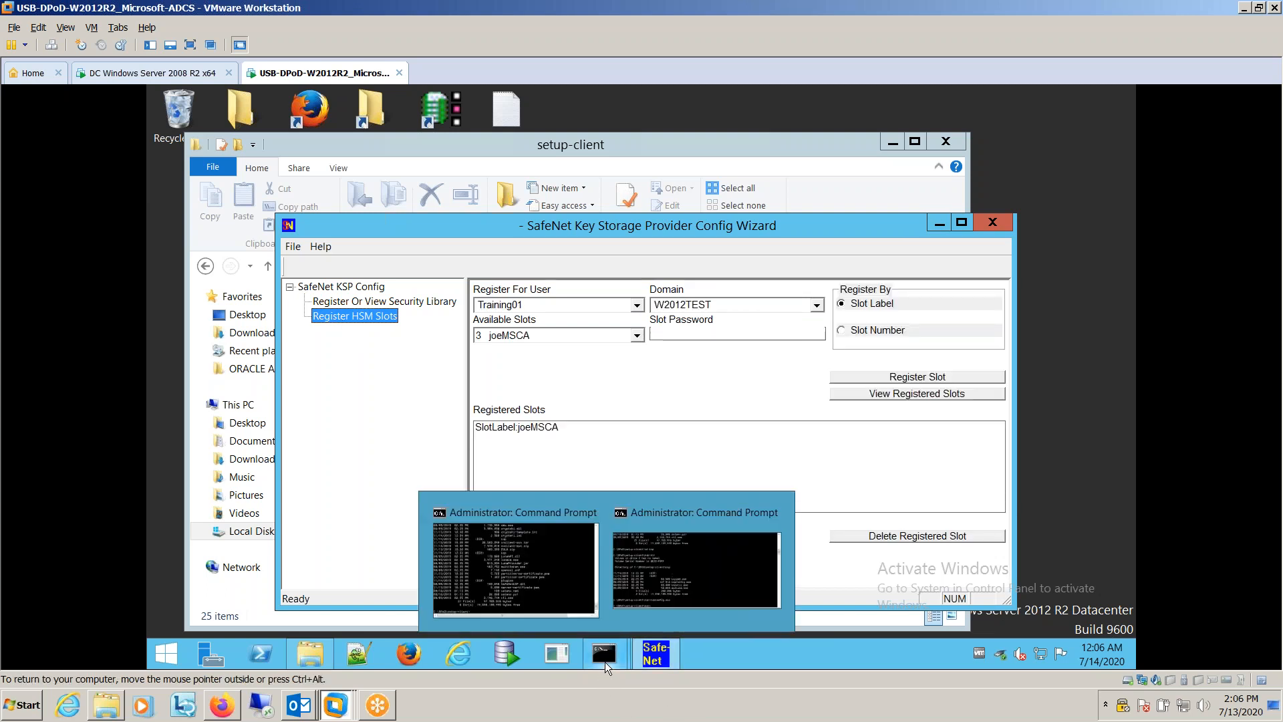
pyautogui.click(561, 596)
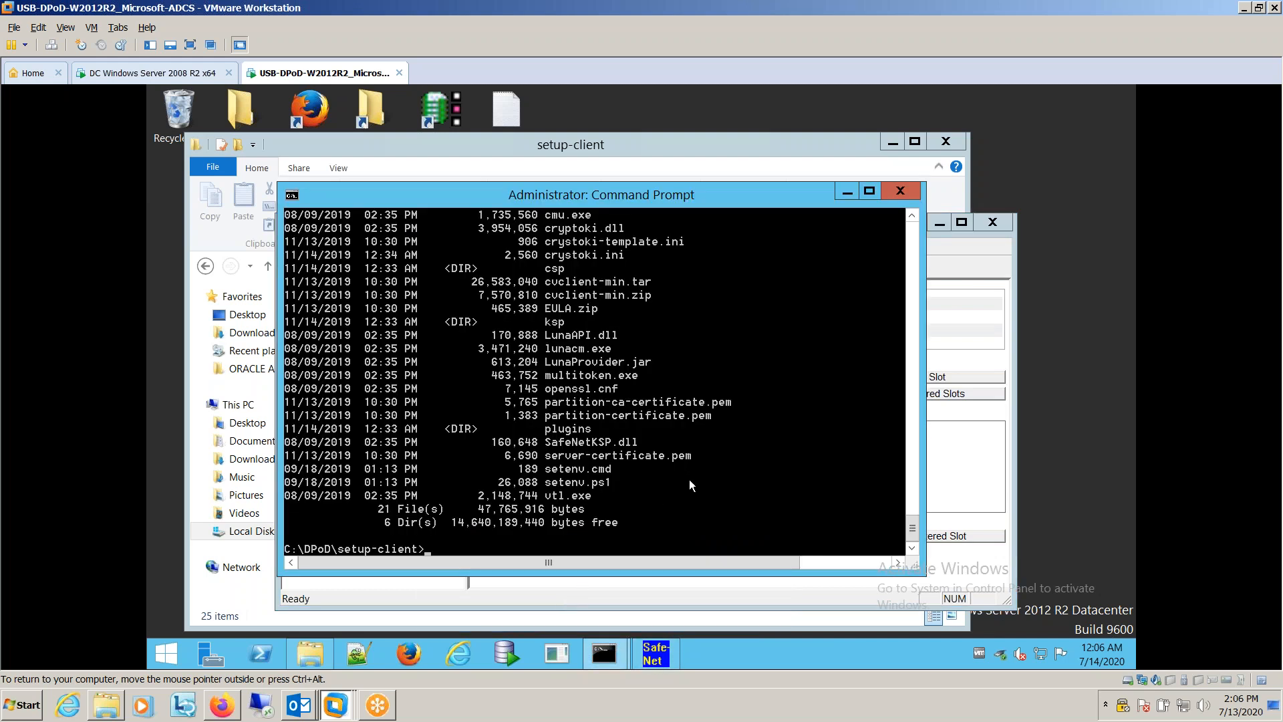
pyautogui.write('lunacm.exe')
pyautogui.press('Return')
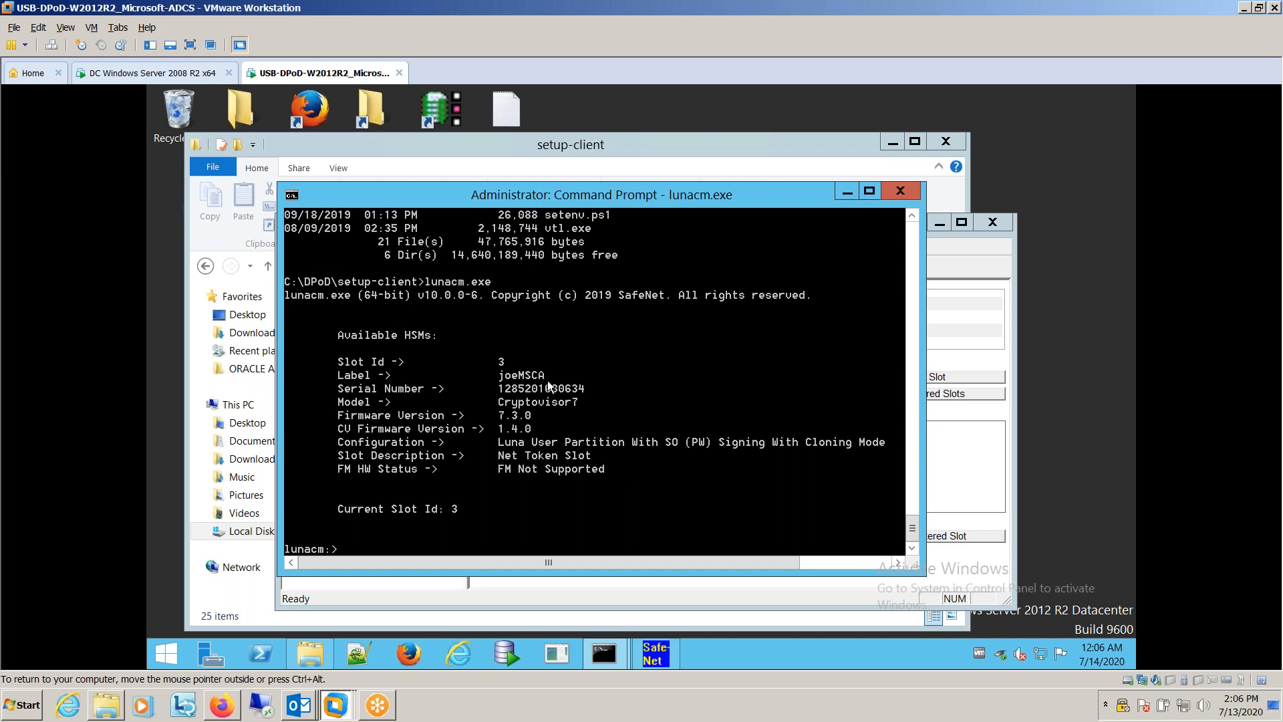
# Pick slot '3 joeMSCA' from the wizard's Available Slots list
pyautogui.click(956, 245)
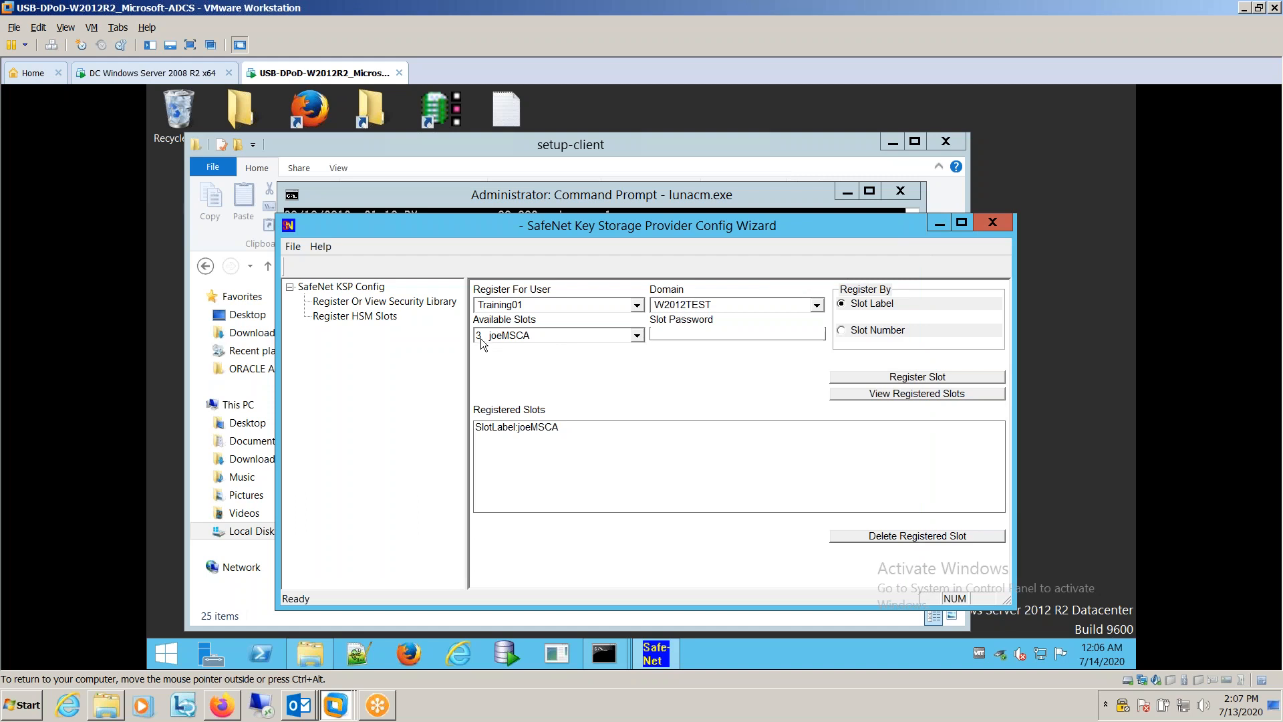
pyautogui.click(641, 338)
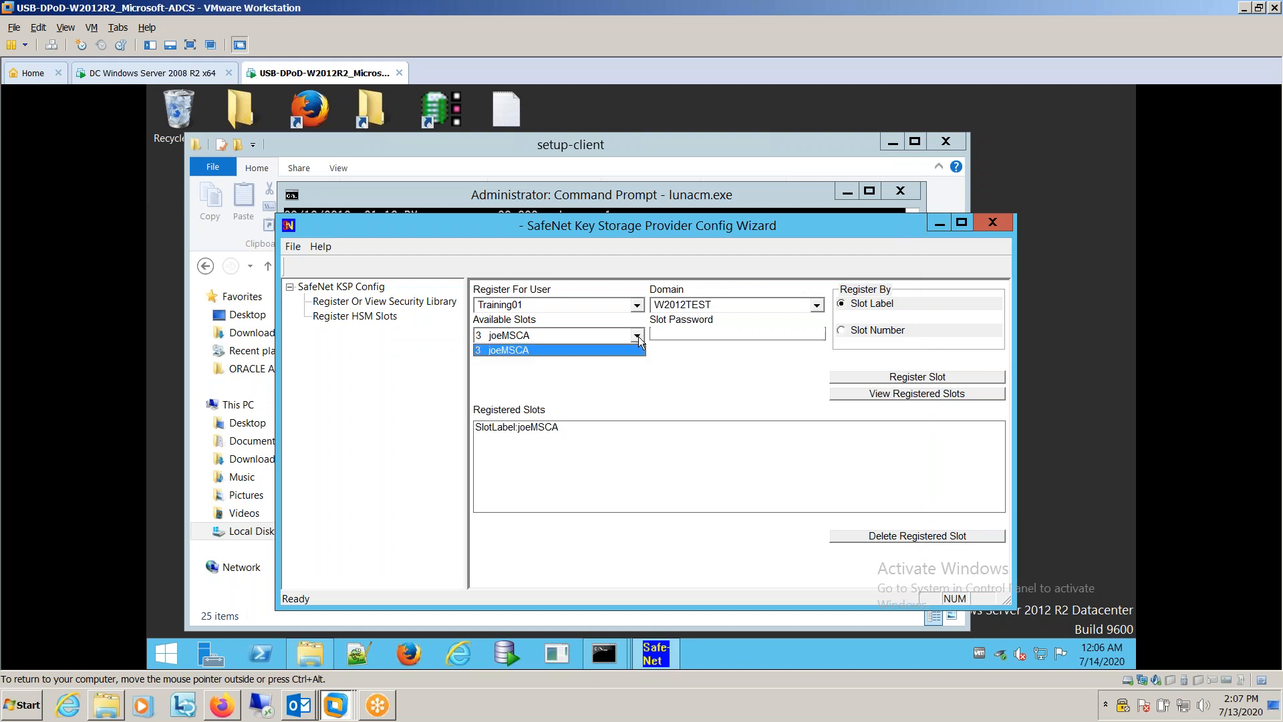
pyautogui.click(540, 335)
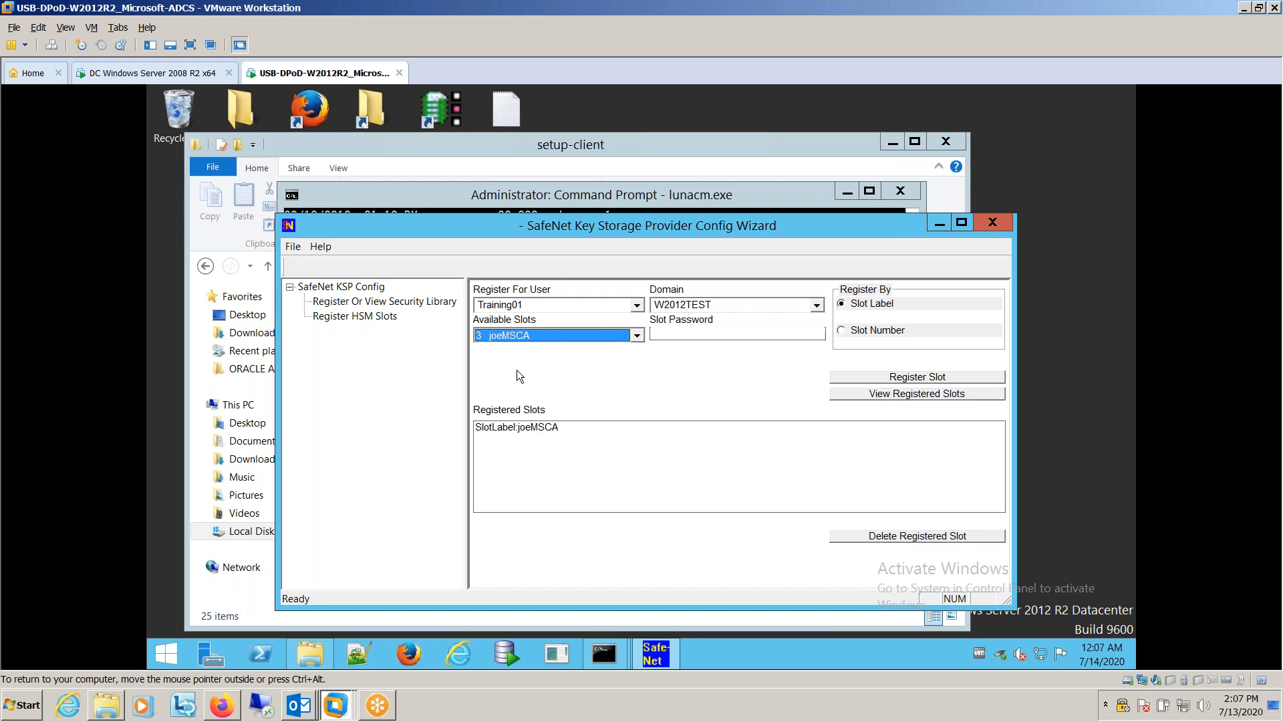
# Close the KSP config wizard and make slot 3 the current lunacm slot
pyautogui.click(993, 222)
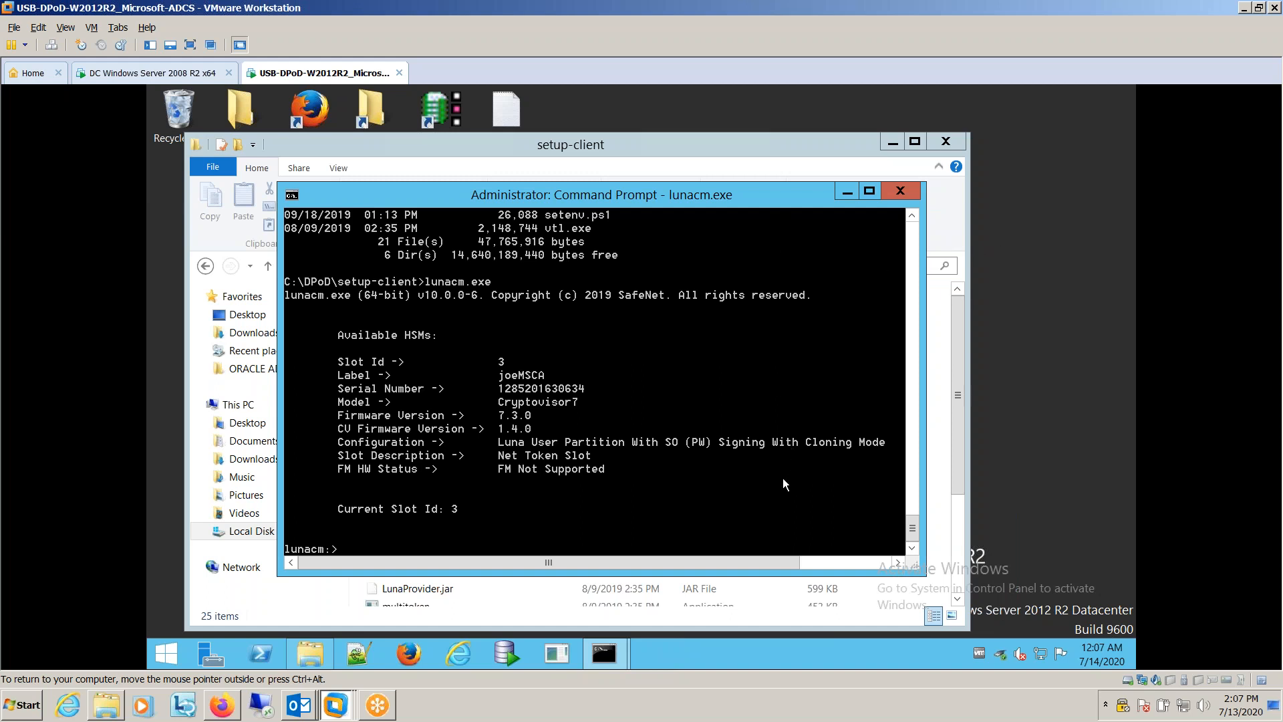
pyautogui.press('Return')
pyautogui.press('Return')
pyautogui.press('Return')
pyautogui.press('Return')
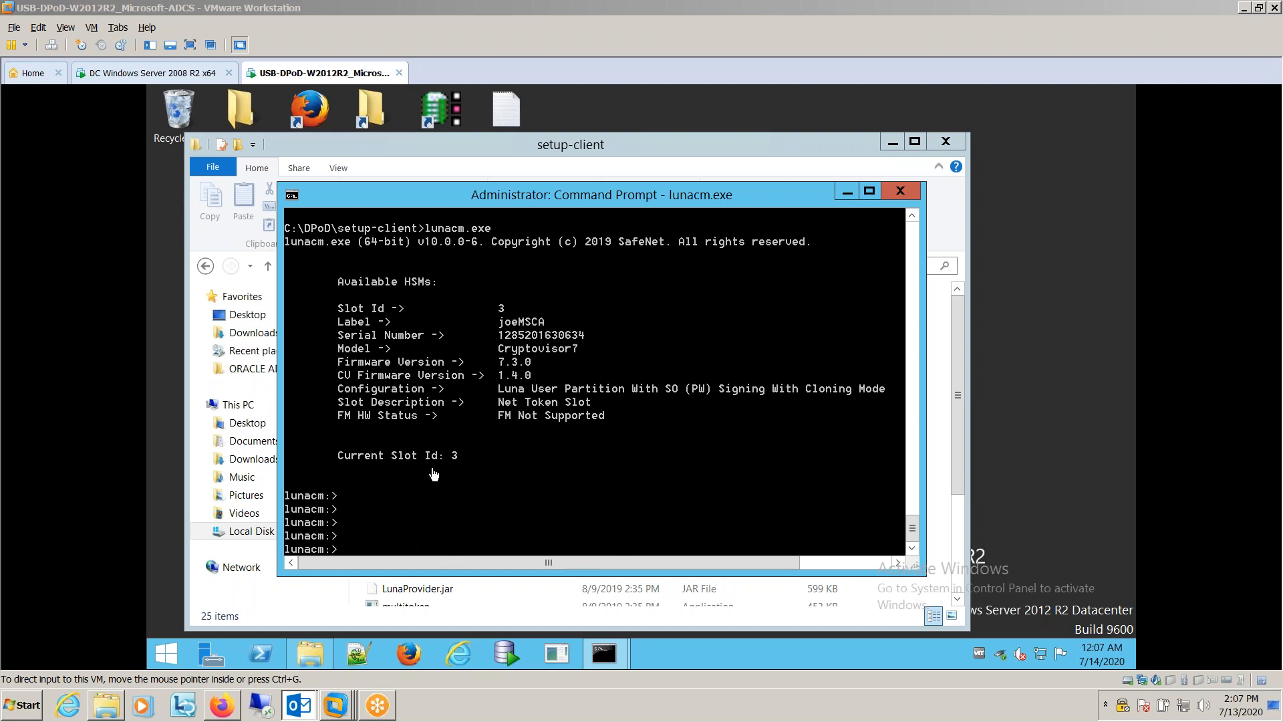
pyautogui.click(474, 504)
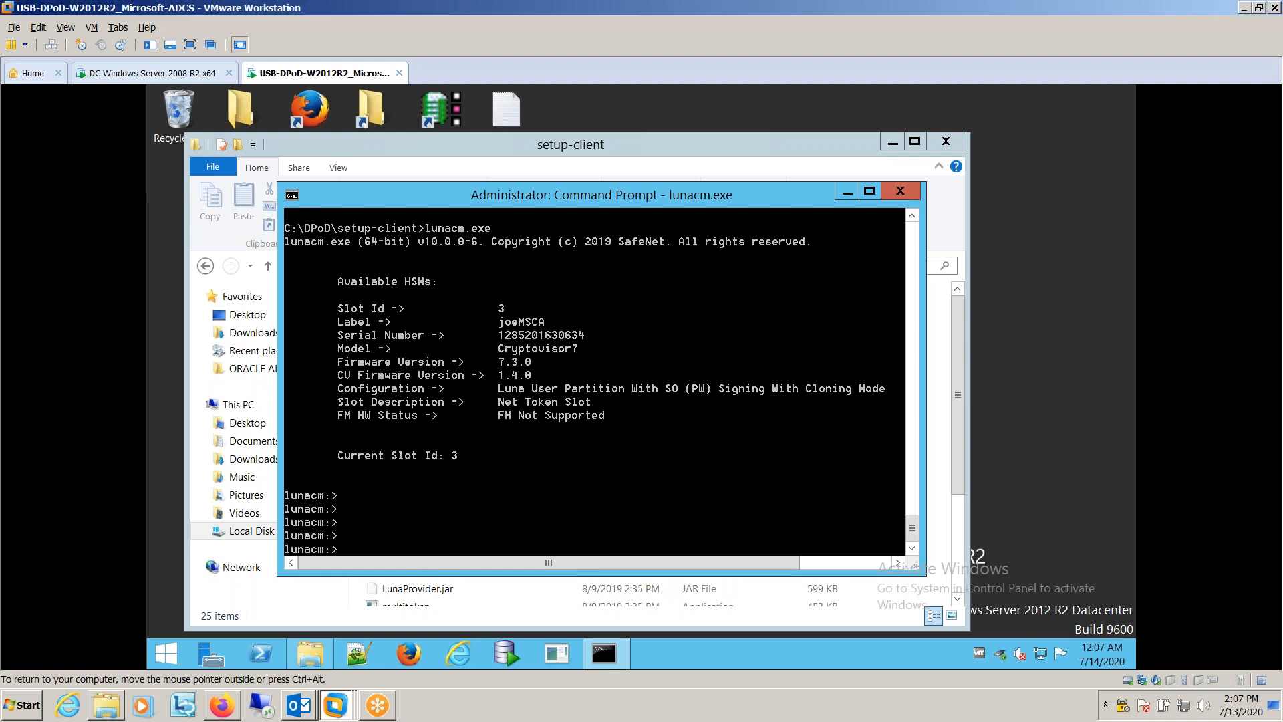
pyautogui.rightClick(496, 495)
pyautogui.click(527, 537)
pyautogui.press('Return')
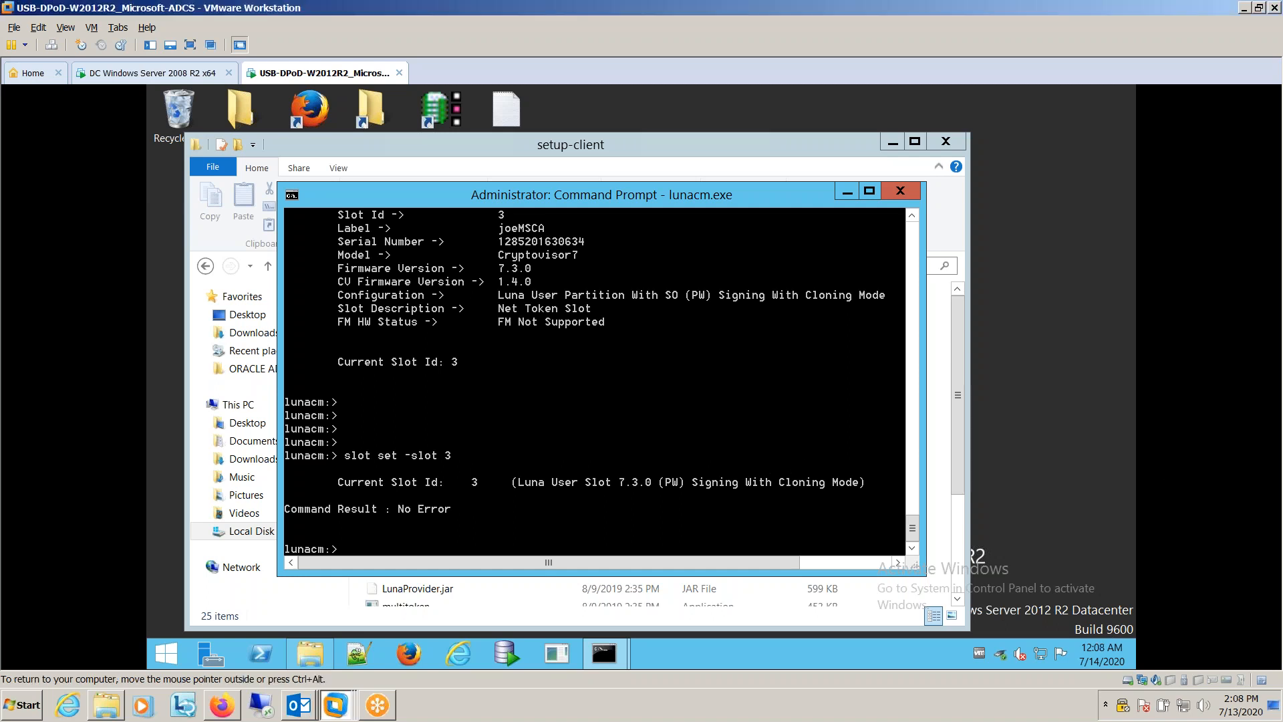
# Log in as Crypto Officer with 'role login -name co', then list the partition with 'par con'
pyautogui.rightClick(742, 442)
pyautogui.click(775, 482)
pyautogui.press('Return')
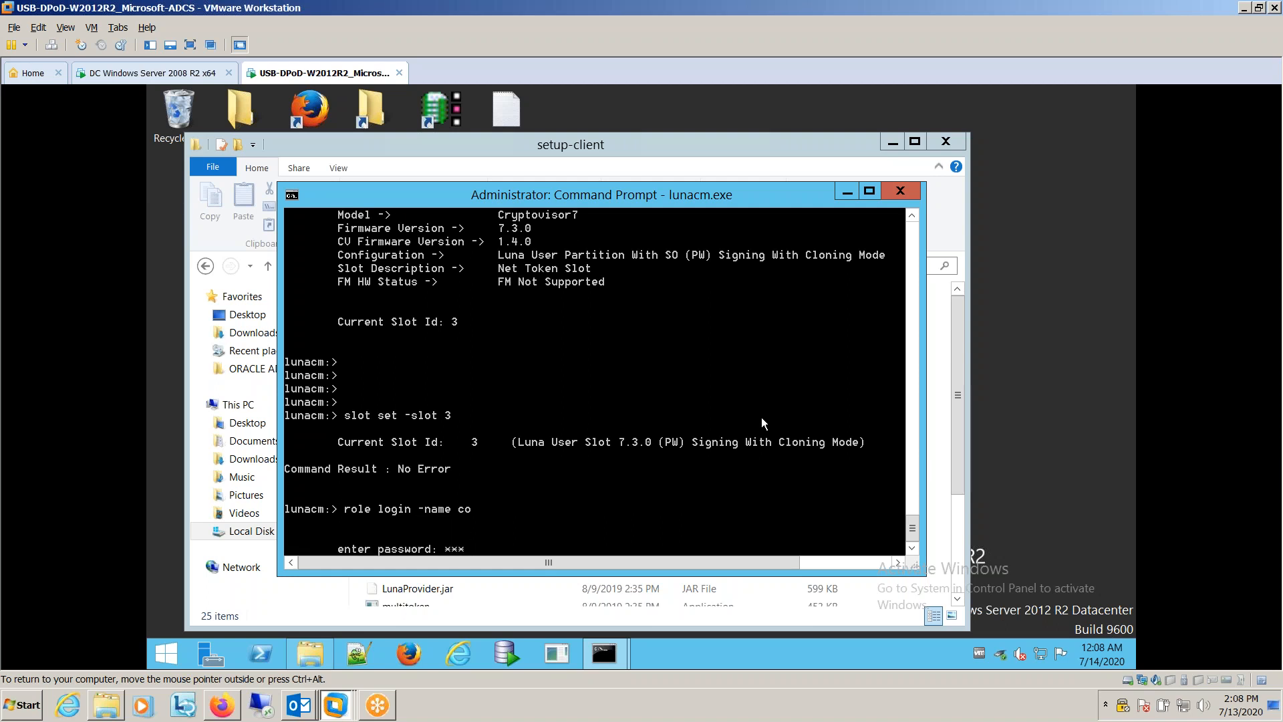
pyautogui.write('********')
pyautogui.press('Return')
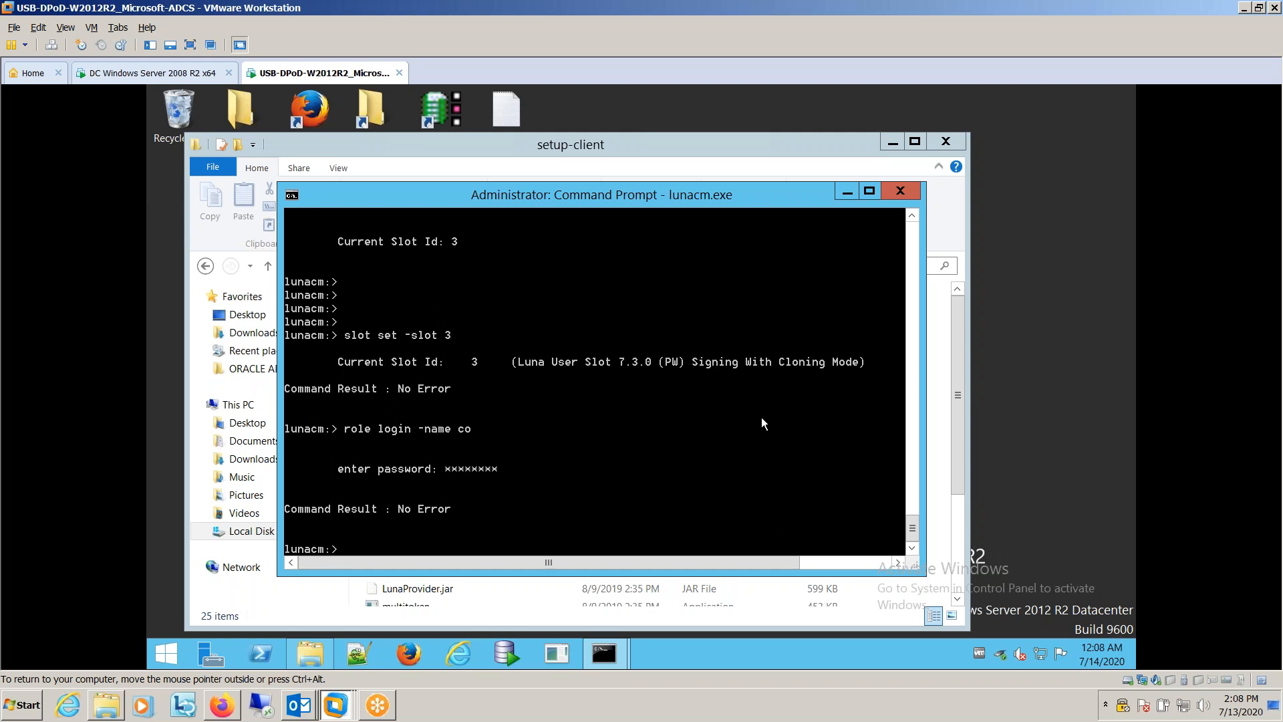
pyautogui.write('par con')
pyautogui.press('Return')
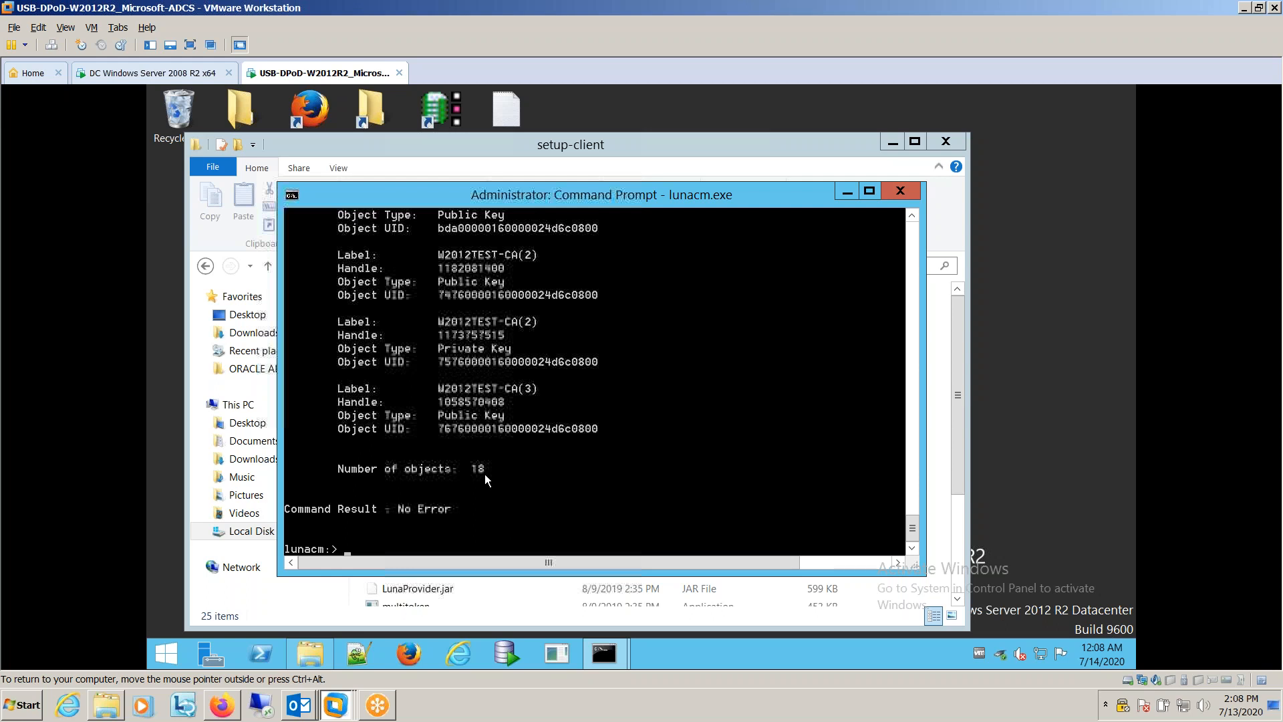
# Minimize both console windows and launch Certification Authority from Administrative Tools
pyautogui.click(848, 192)
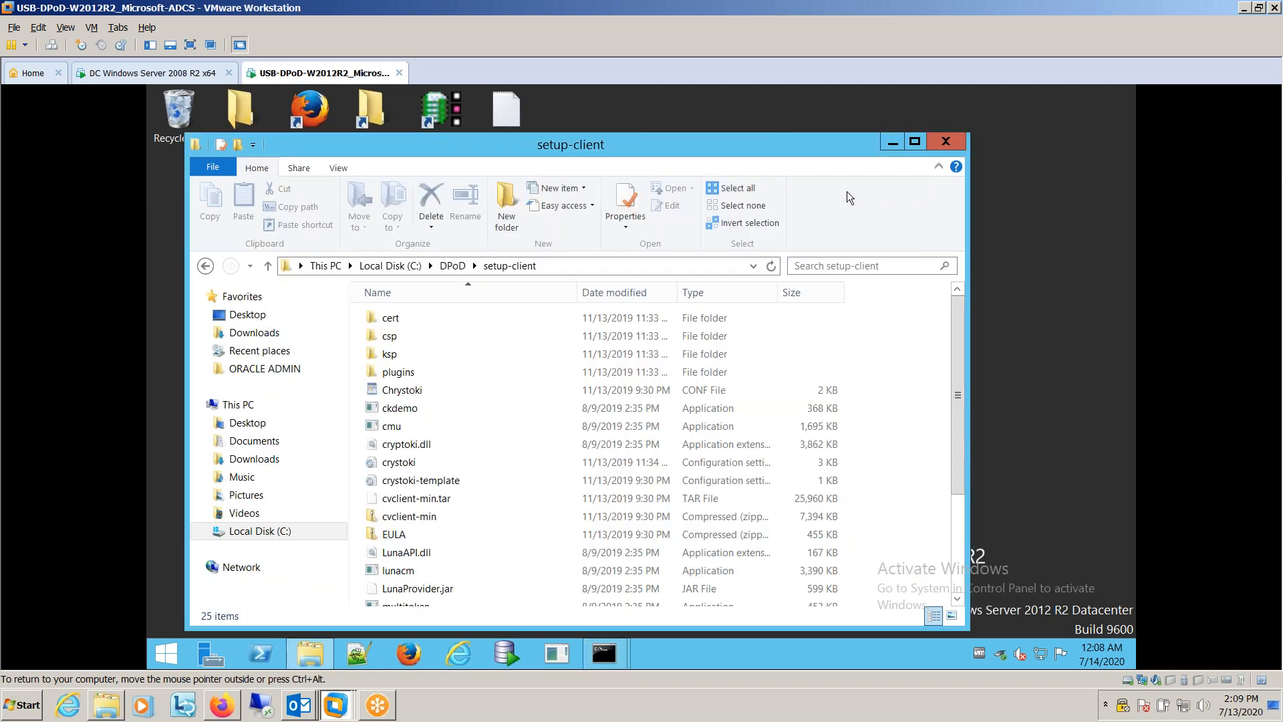
pyautogui.click(890, 144)
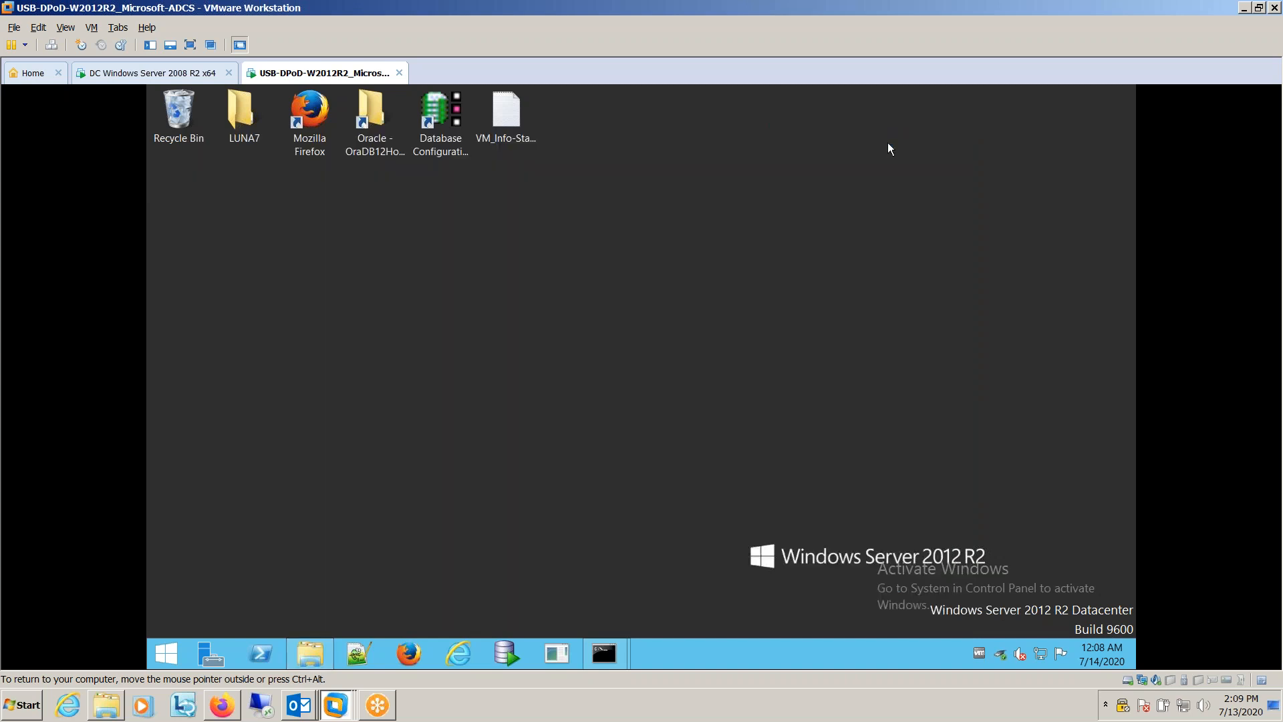
pyautogui.click(167, 655)
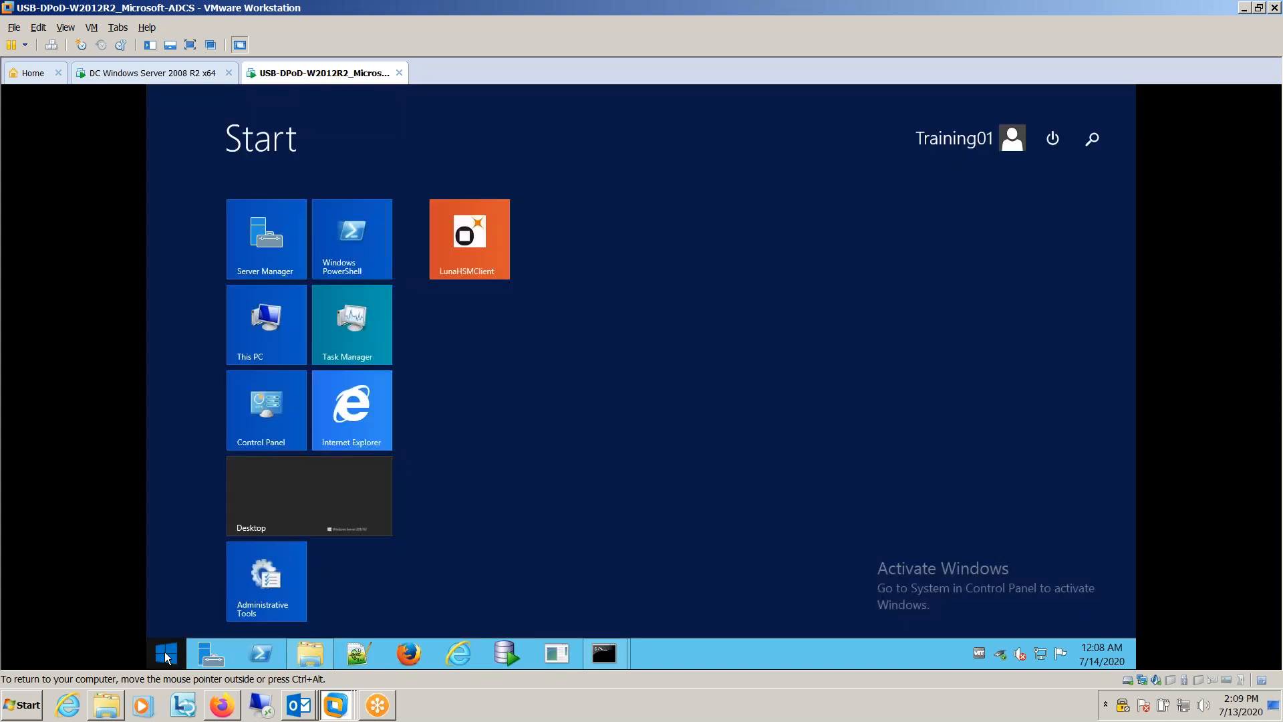
pyautogui.click(267, 580)
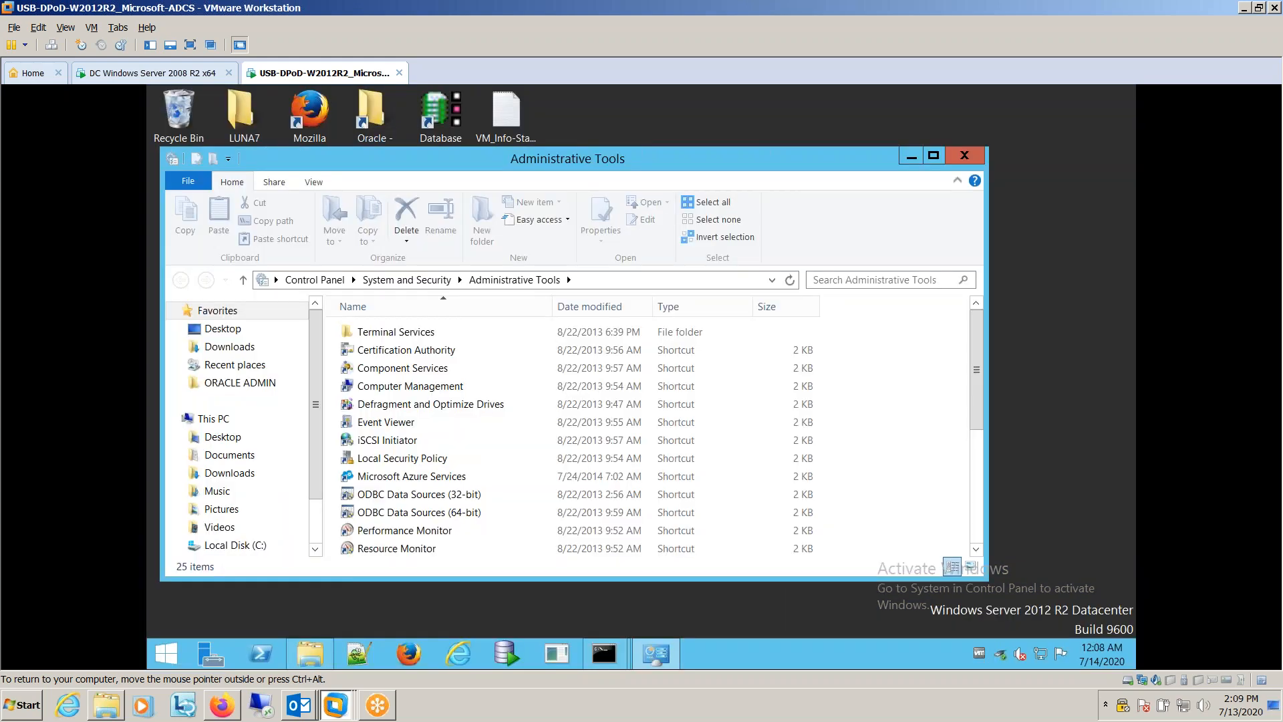
pyautogui.doubleClick(431, 354)
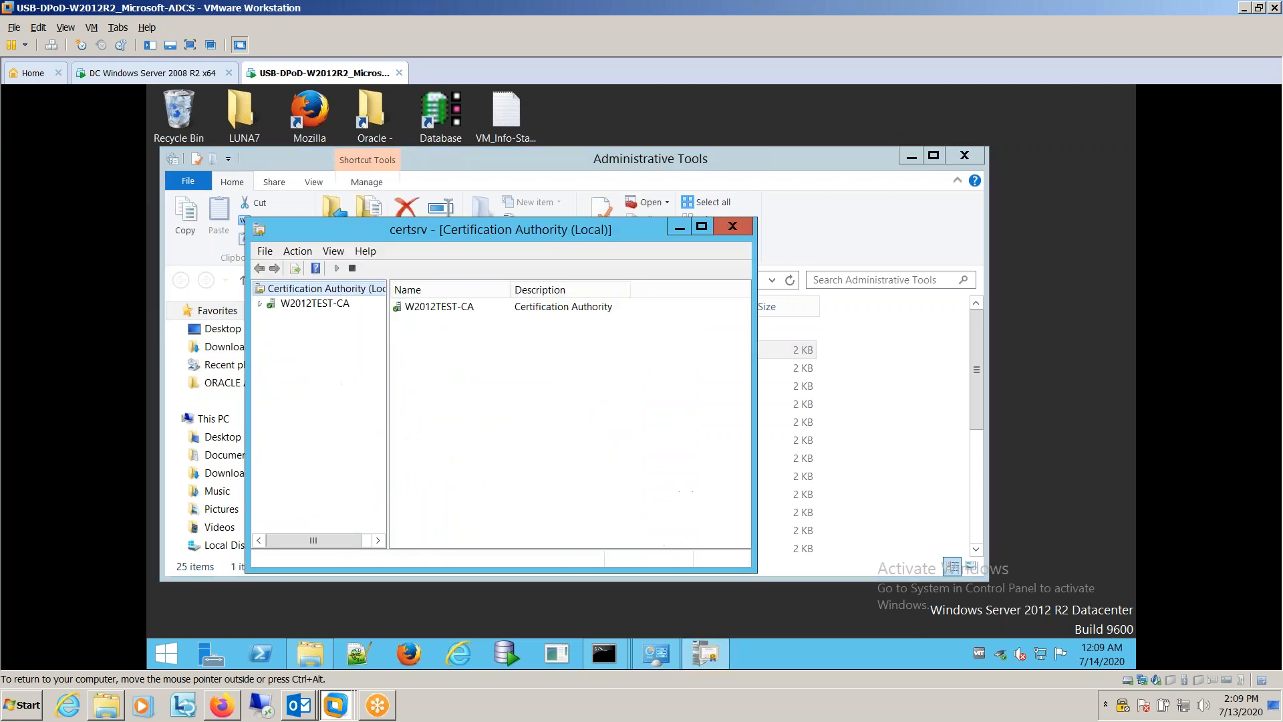
# Review W2012TEST-CA properties showing SafeNet Key Storage Provider with SHA256, then close them
pyautogui.click(425, 307)
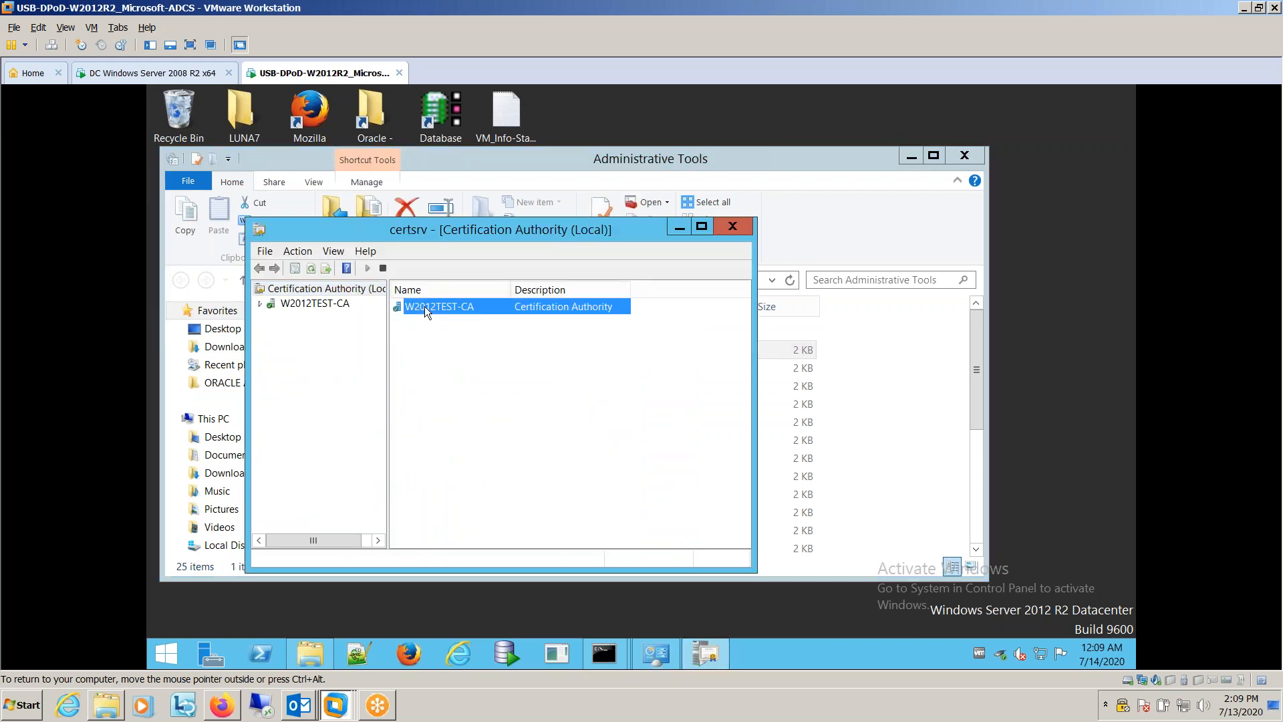
pyautogui.rightClick(425, 307)
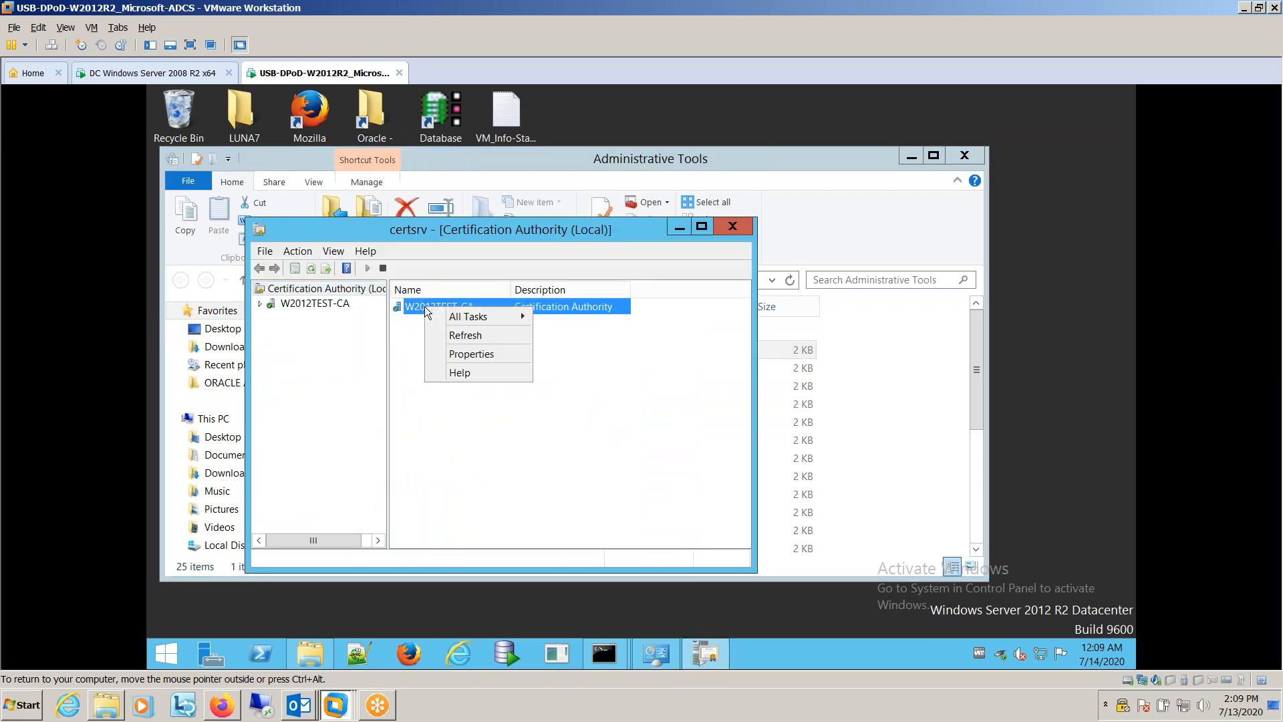
pyautogui.click(468, 355)
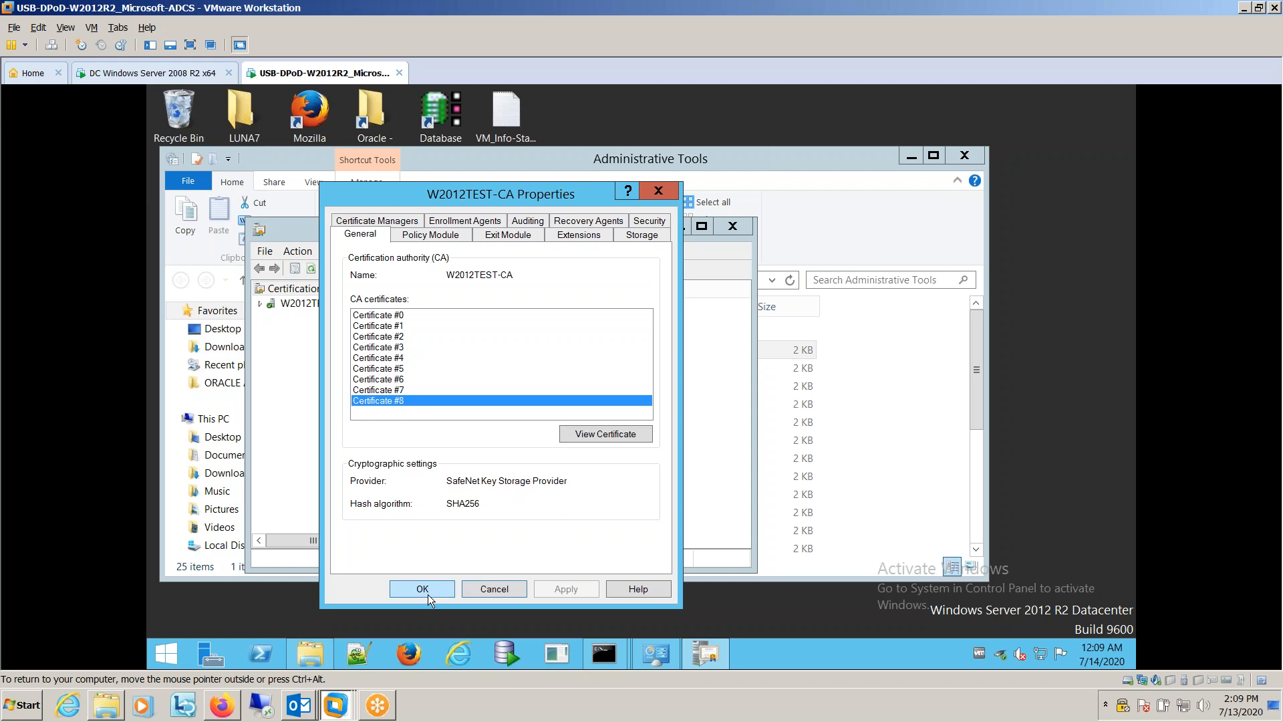
pyautogui.click(661, 196)
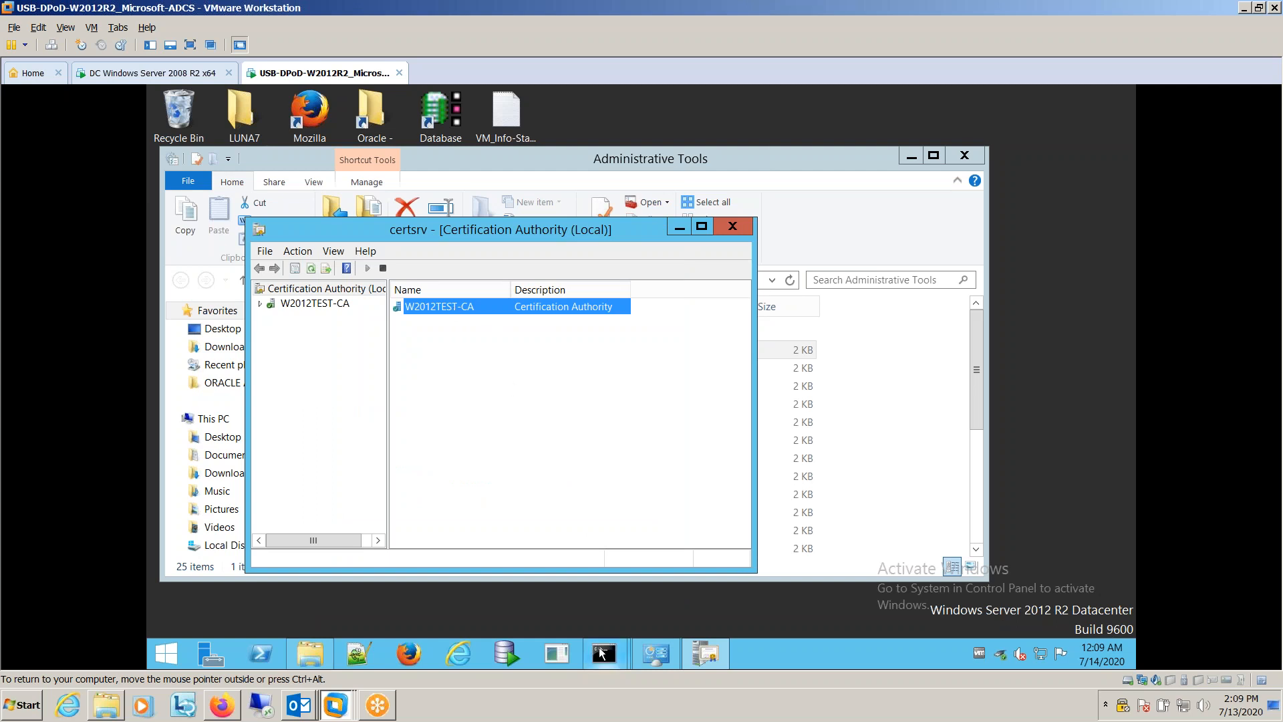
pyautogui.moveTo(602, 652)
pyautogui.click(559, 595)
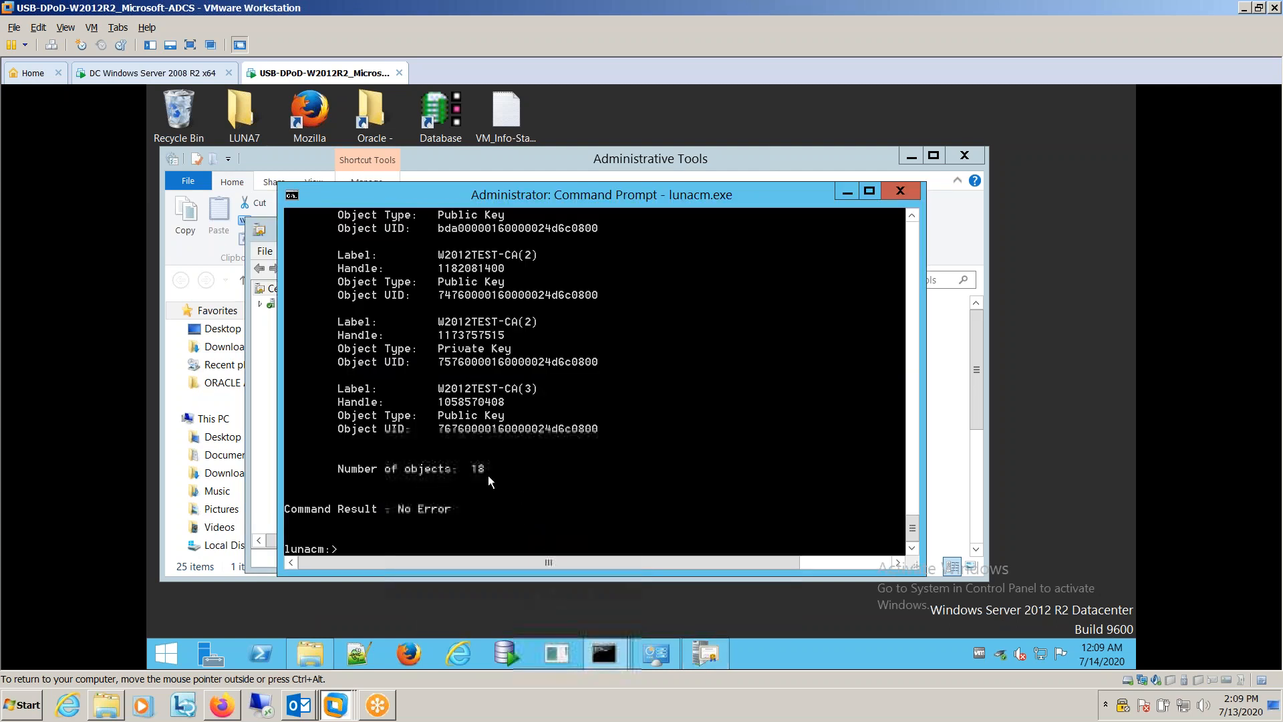
pyautogui.click(846, 192)
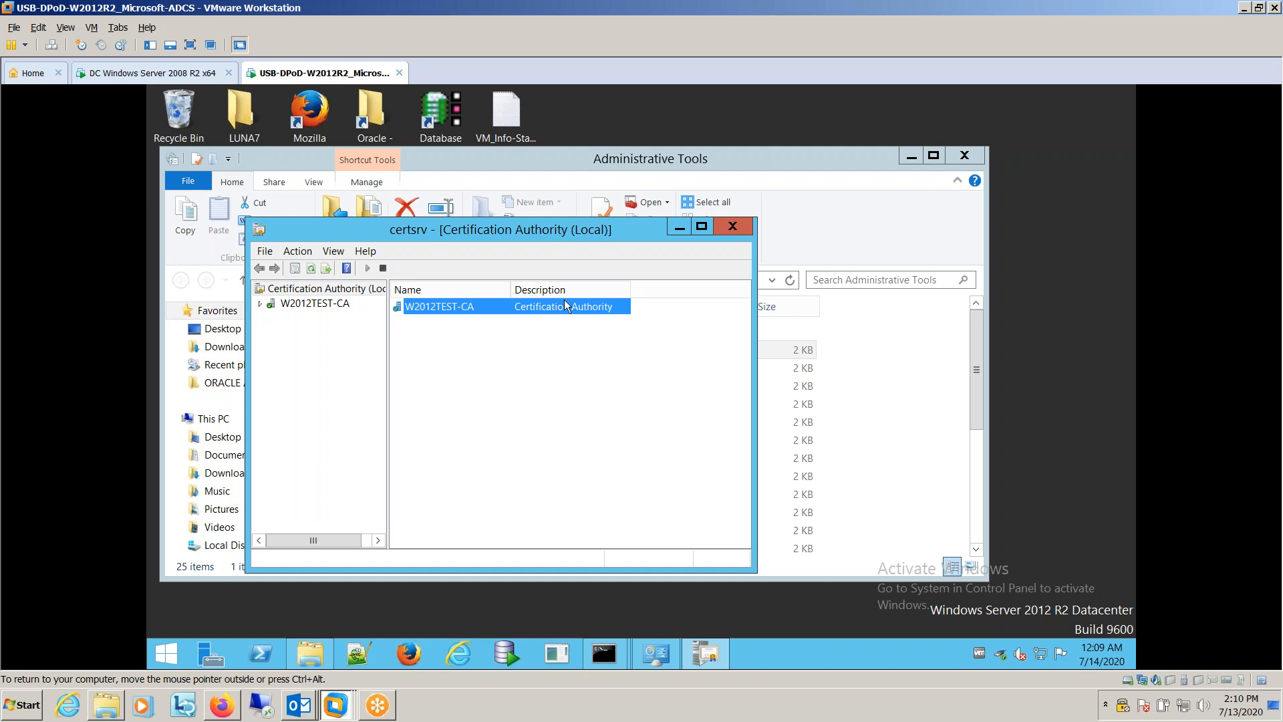
# Renew the W2012TEST-CA certificate from All Tasks, agreeing to stop Certificate Services
pyautogui.rightClick(444, 308)
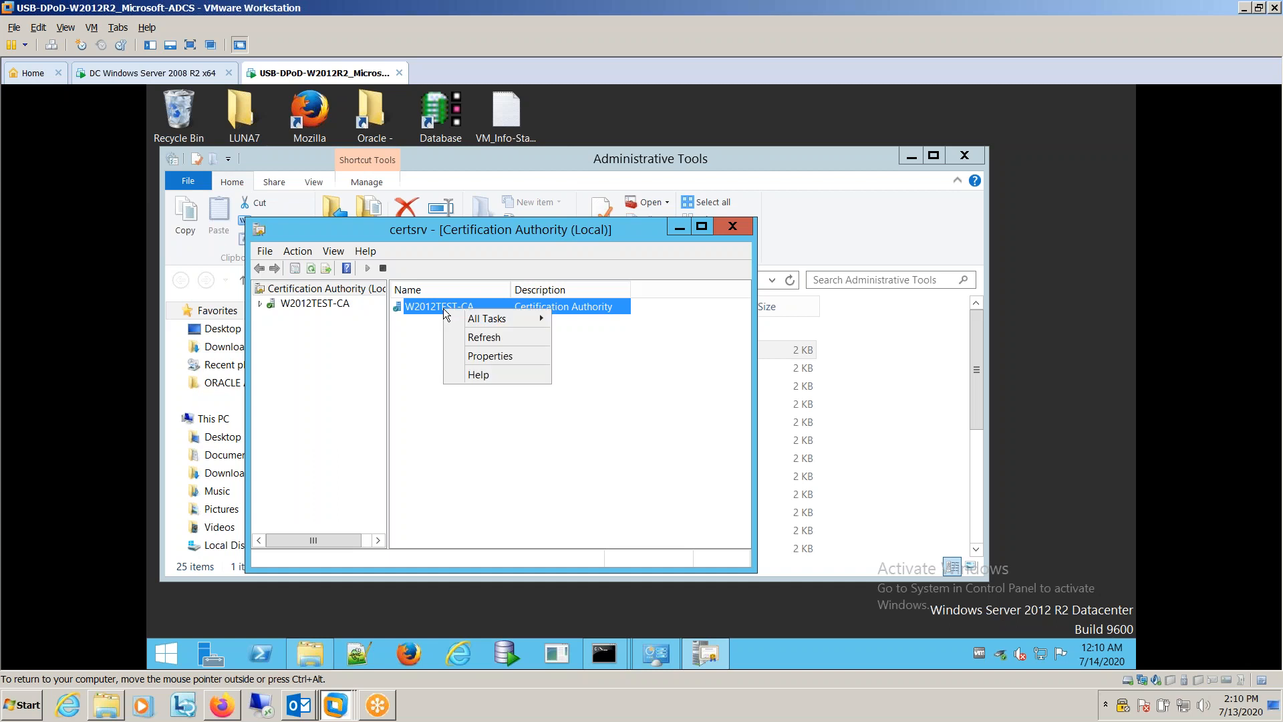
pyautogui.moveTo(502, 320)
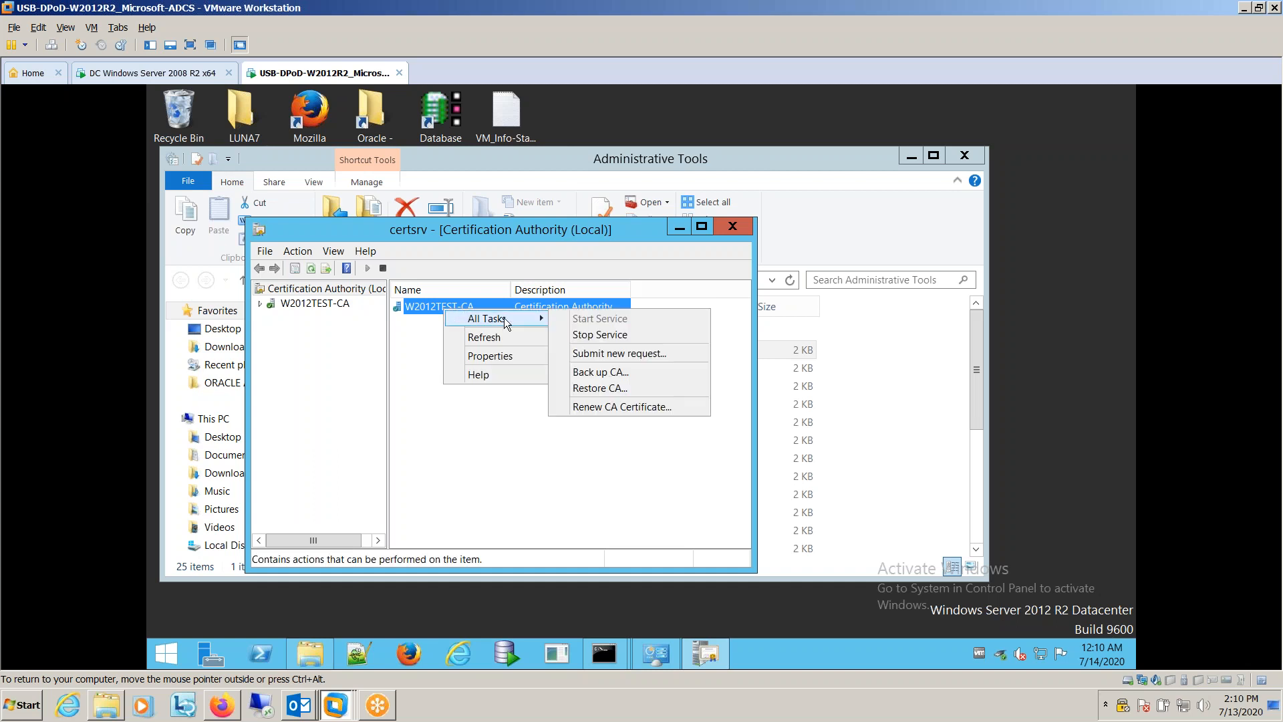
pyautogui.click(627, 410)
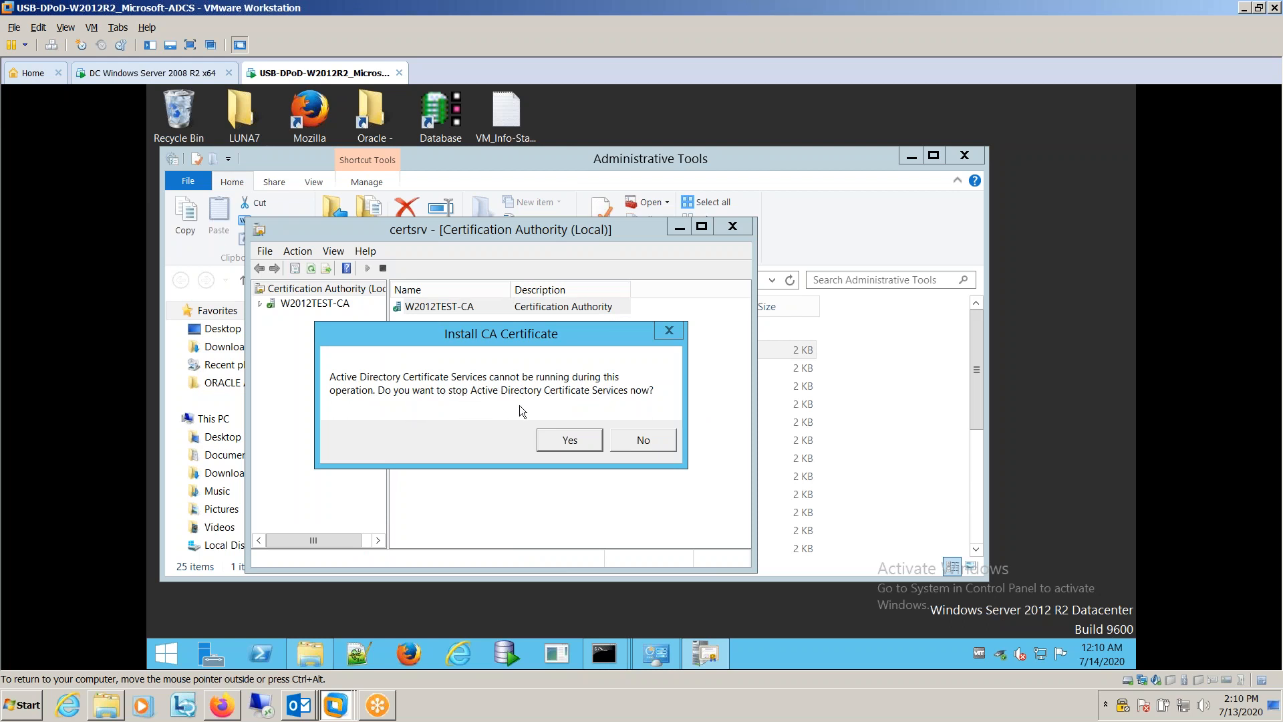
pyautogui.click(572, 439)
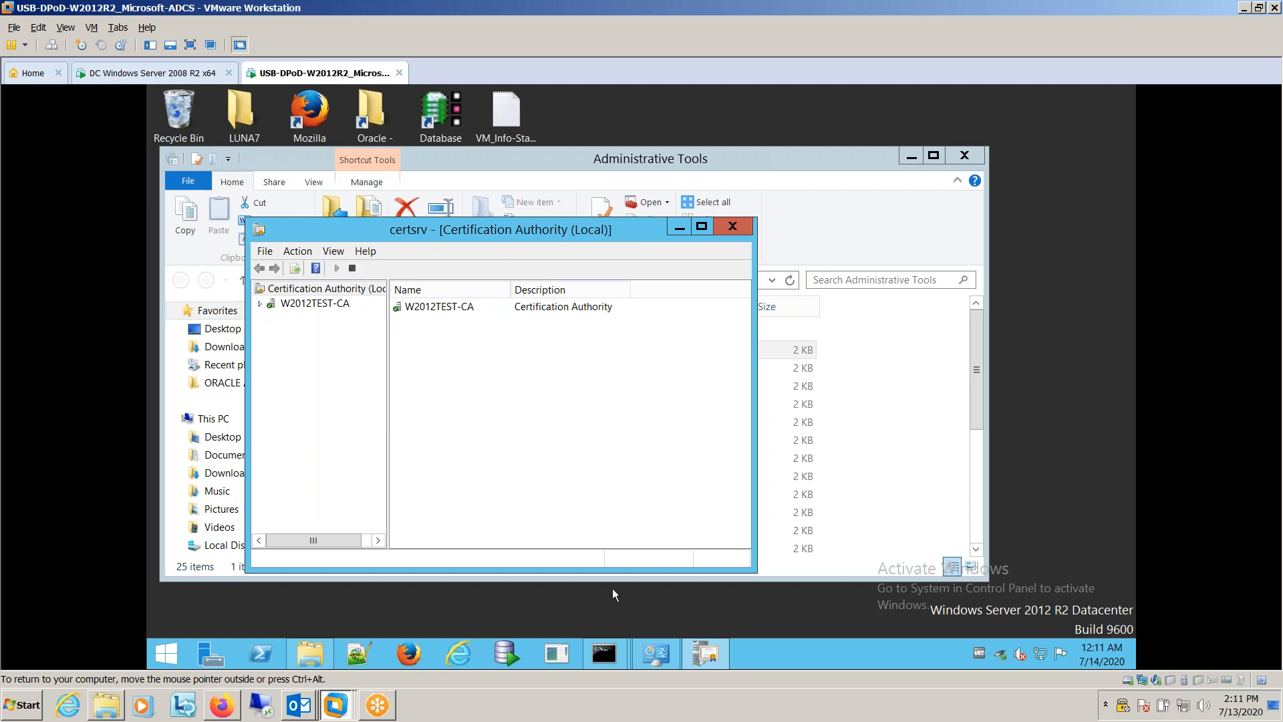
# Run 'par con' in lunacm and scroll up to find the new W2012TEST-CA(9) key pair among 20 objects
pyautogui.click(611, 650)
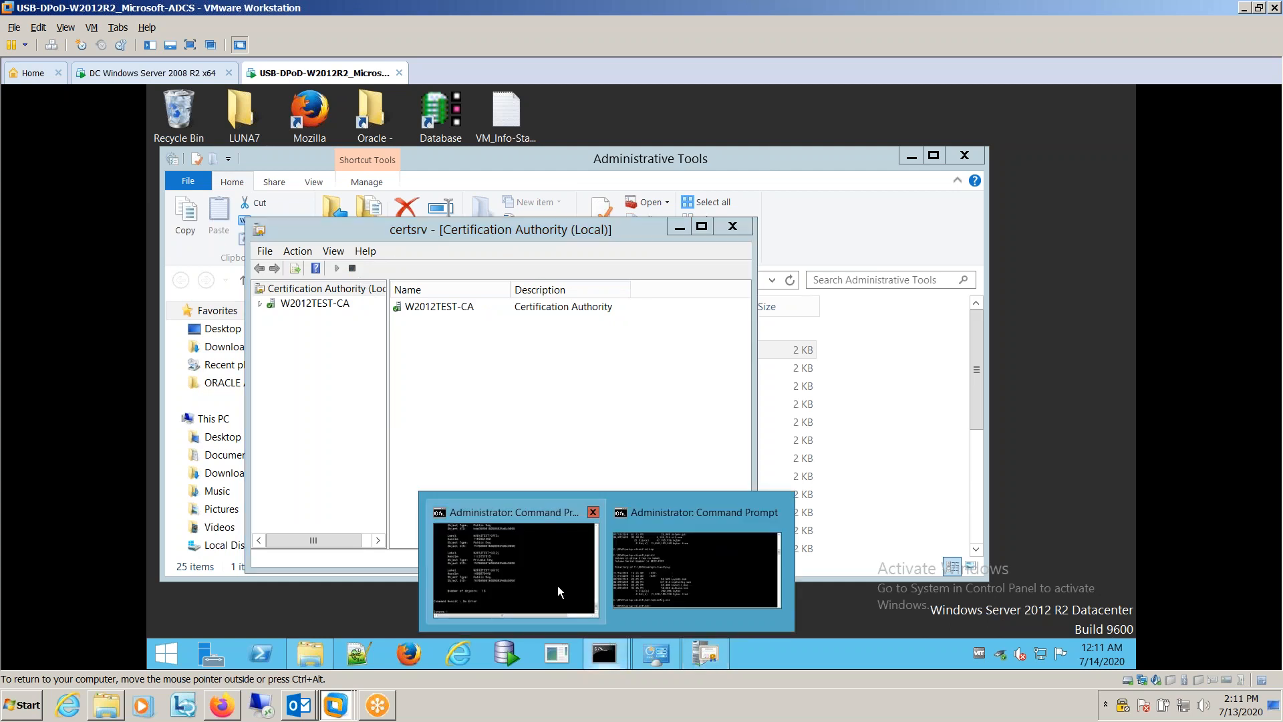
pyautogui.click(557, 586)
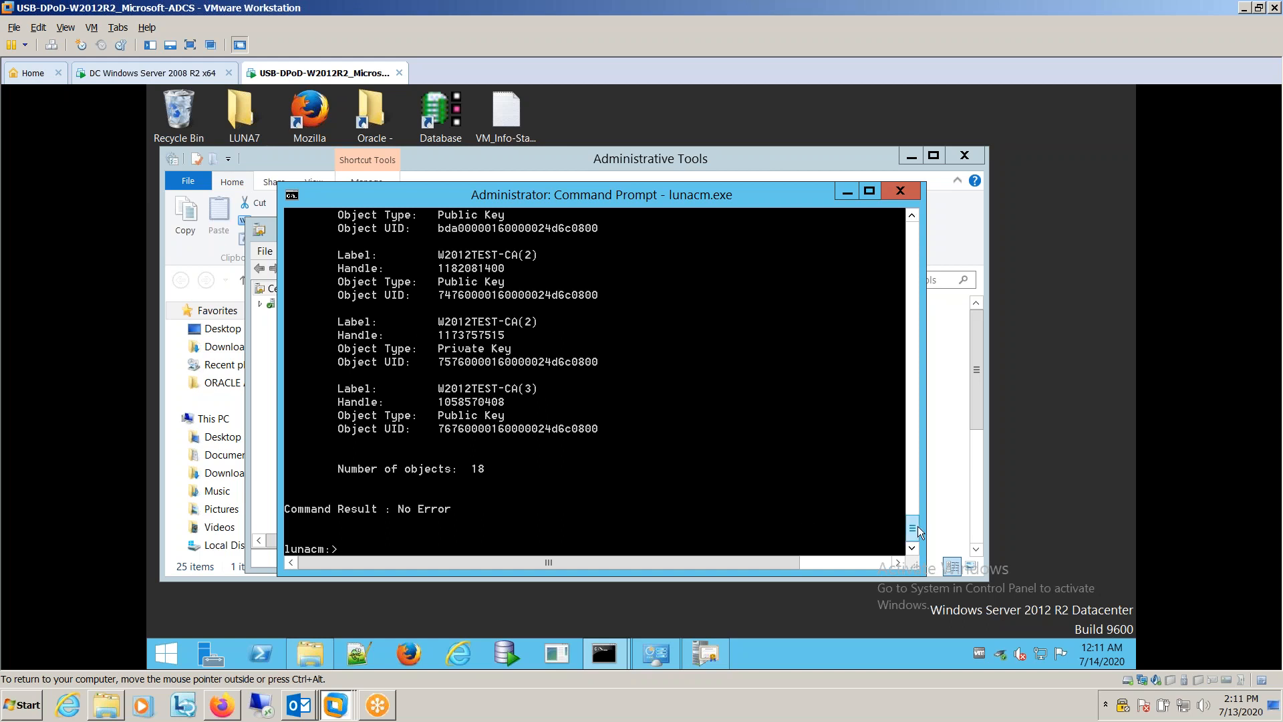
pyautogui.moveTo(912, 528); pyautogui.dragTo(897, 442)
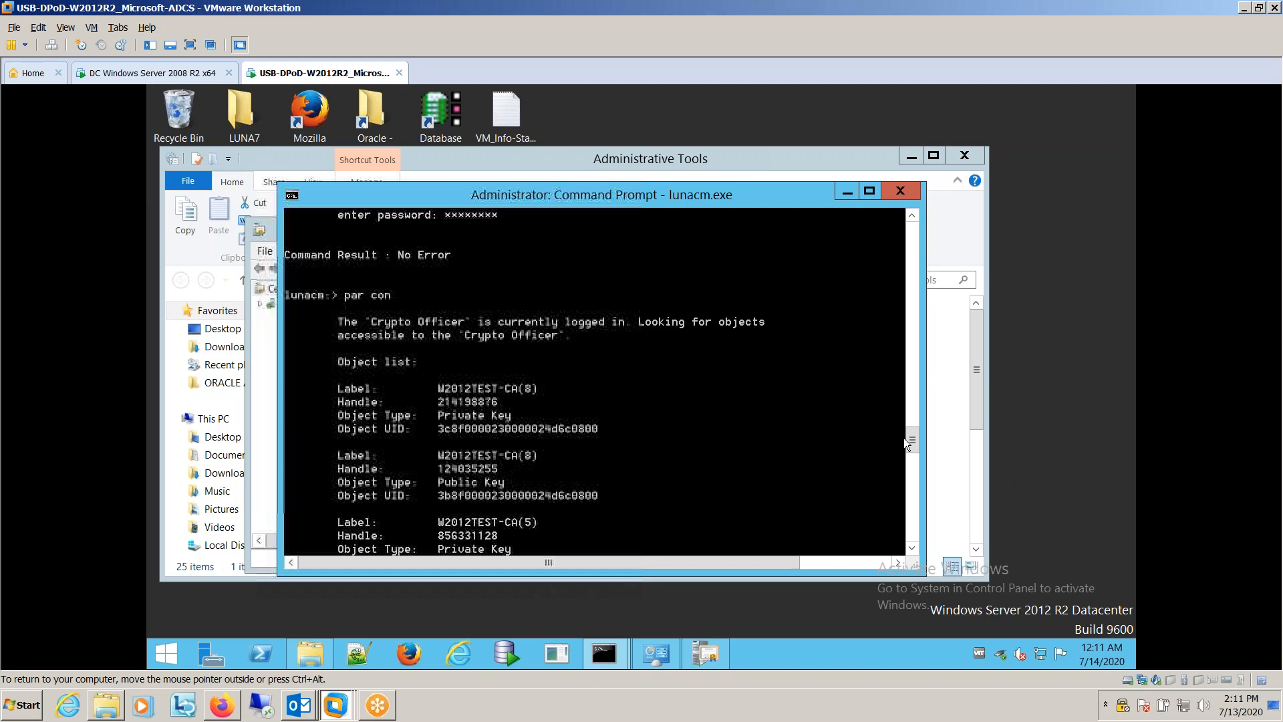
pyautogui.moveTo(912, 441); pyautogui.dragTo(921, 530)
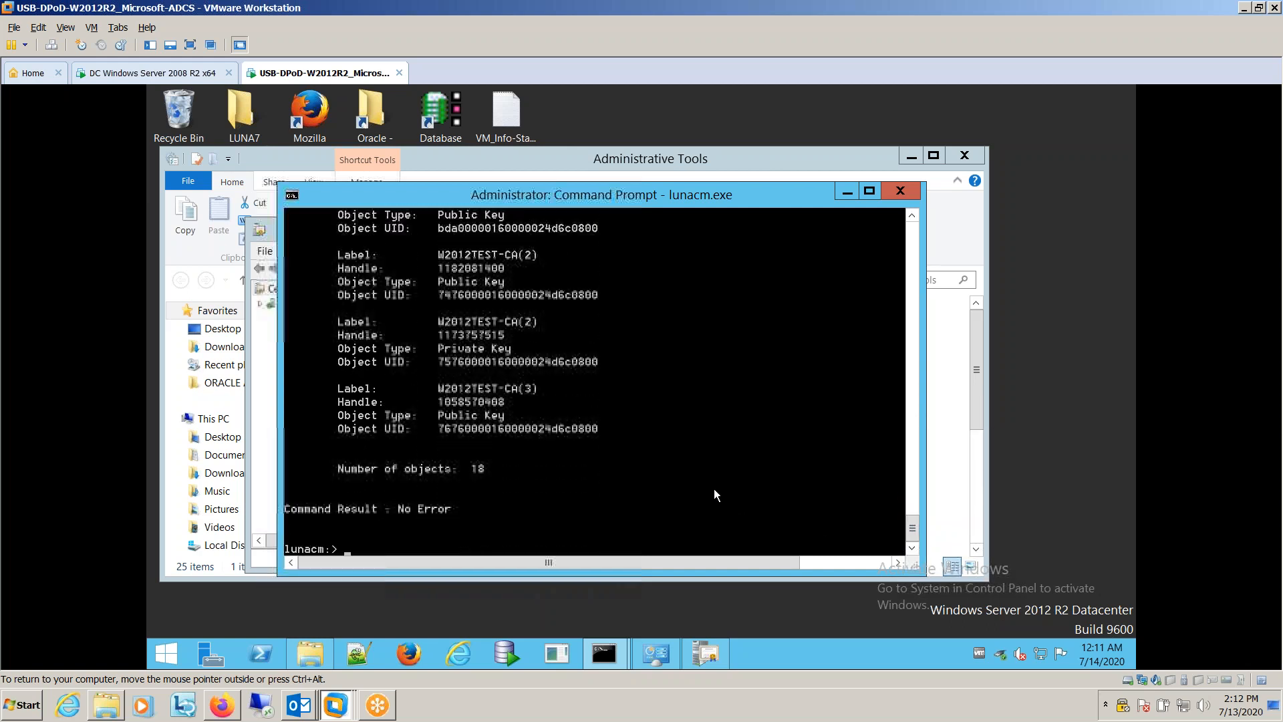
pyautogui.write('par con')
pyautogui.moveTo(913, 528); pyautogui.dragTo(903, 443)
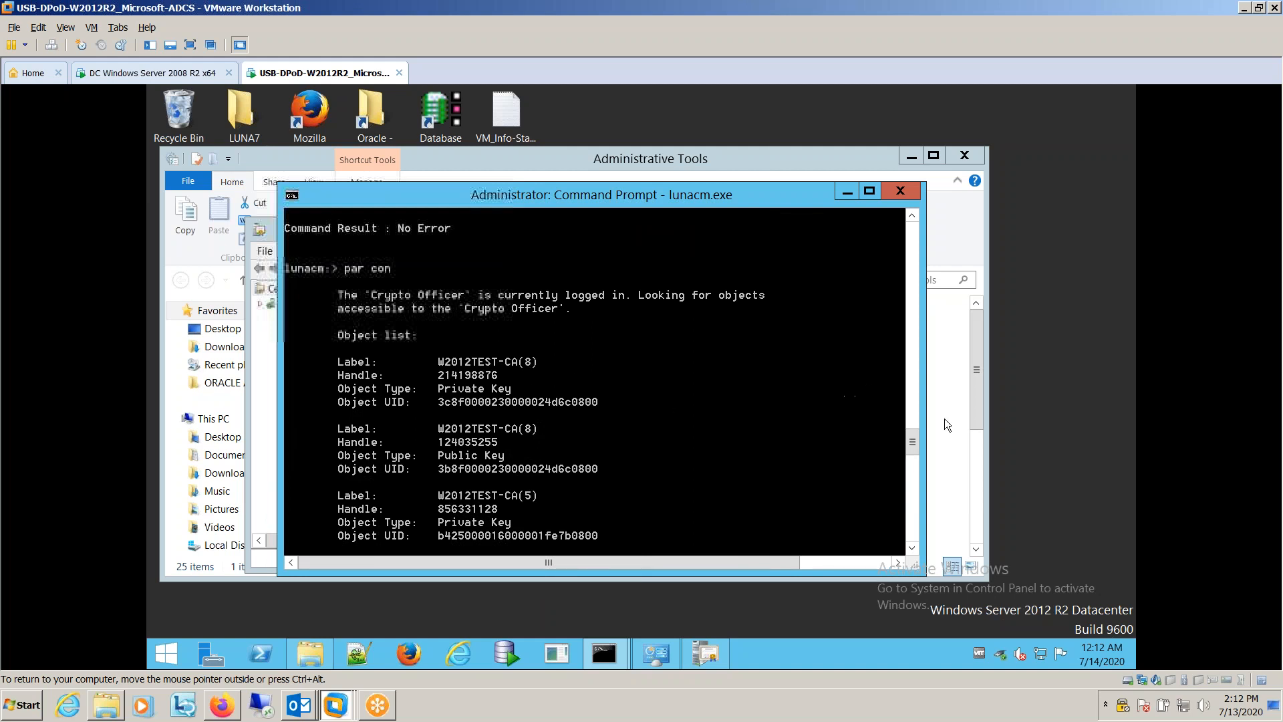
pyautogui.moveTo(920, 445); pyautogui.dragTo(918, 548)
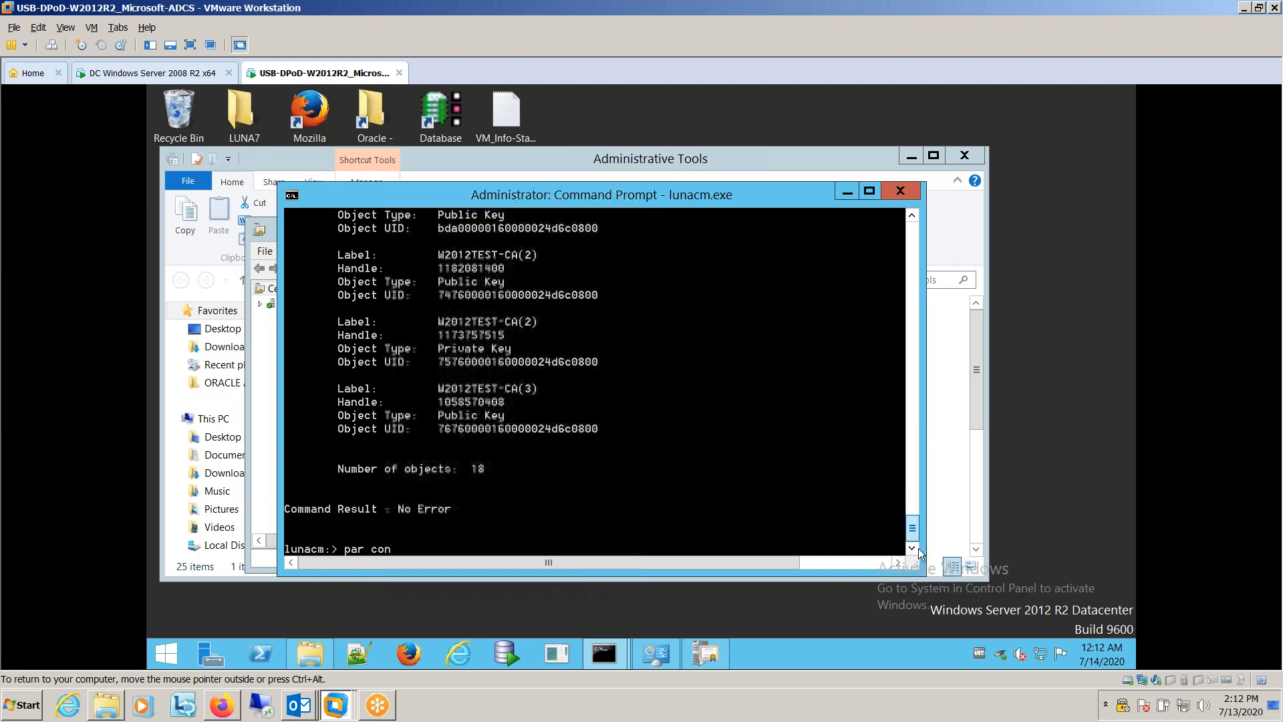
pyautogui.press('Return')
pyautogui.moveTo(911, 531); pyautogui.dragTo(903, 433)
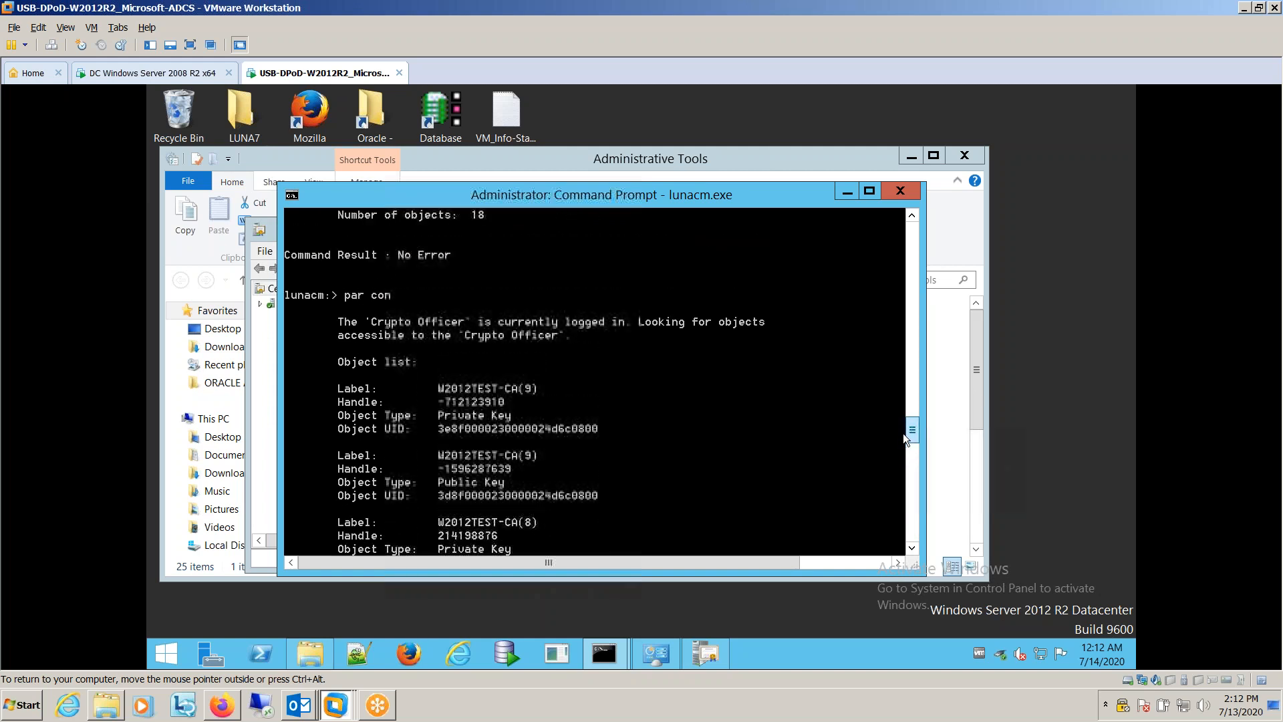